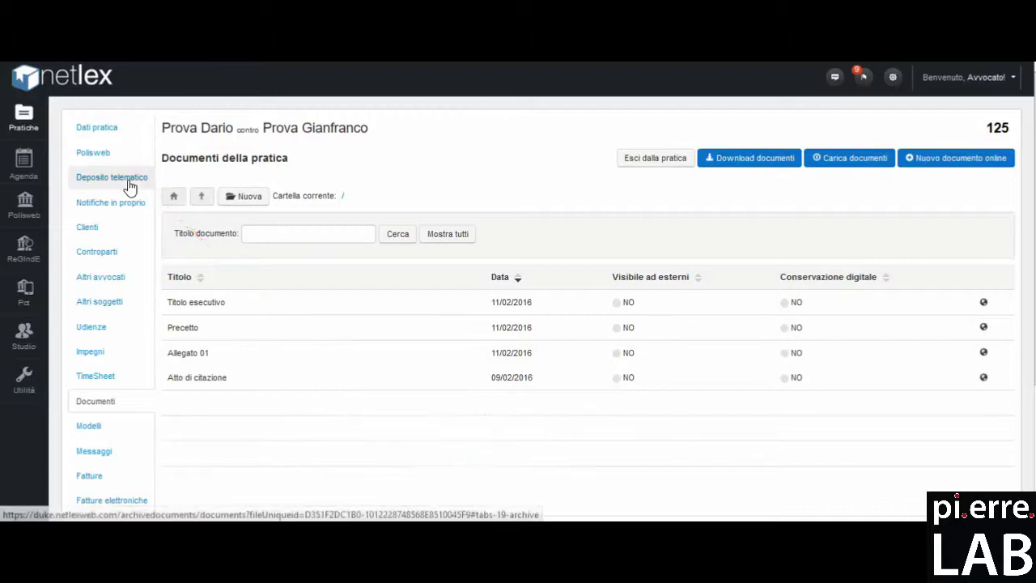
Start a new telematic deposit for case 125 and scroll through its pre-deposit checklist
left_click(128, 179)
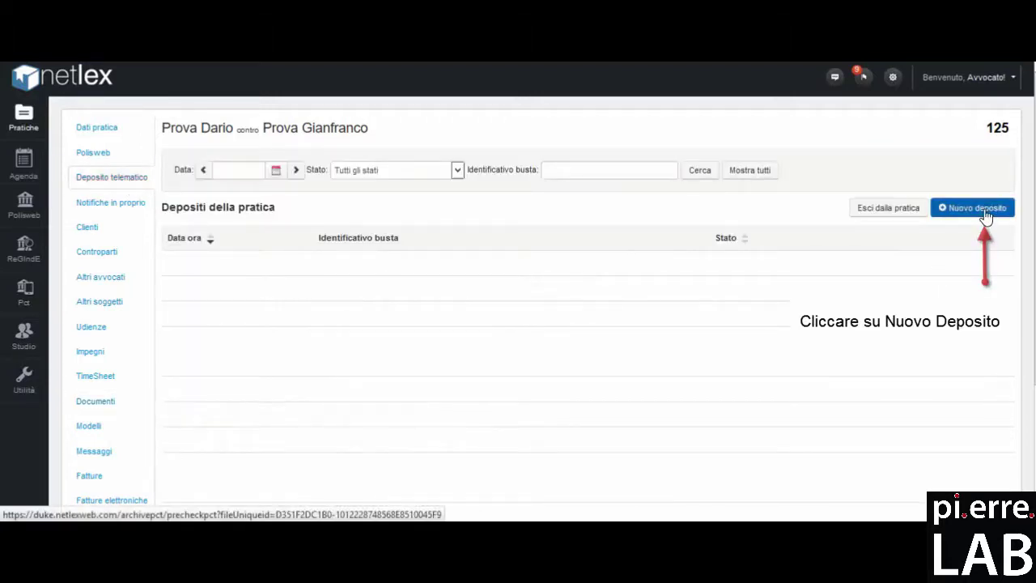
left_click(994, 209)
scroll(579, 275, "down", 3)
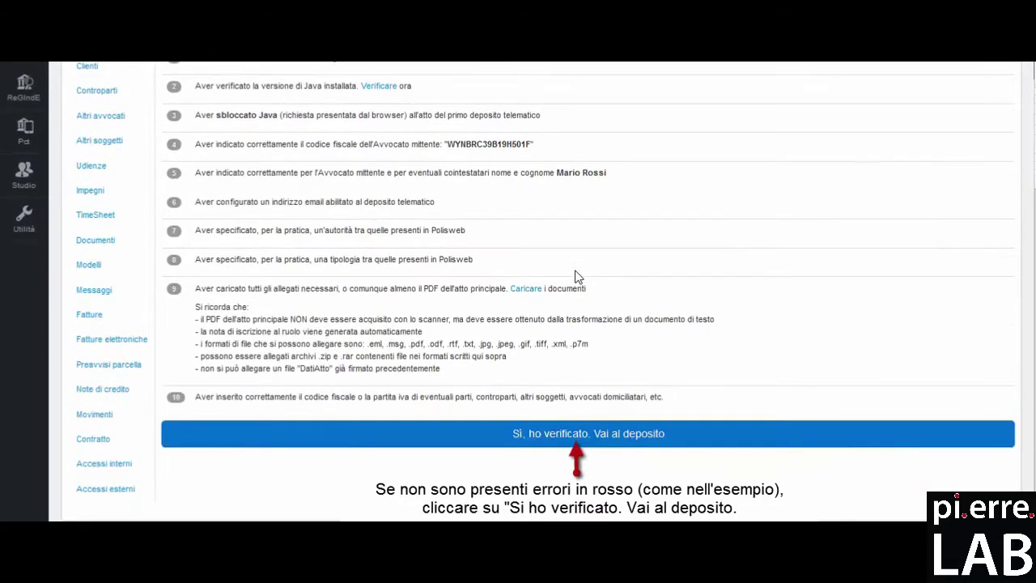
Confirm the checklist, keep the GENERALE DELLE ESECUZIONI CIVILI role, choose the pignoramento presso il terzo act with subject 510002, and submit
left_click(565, 447)
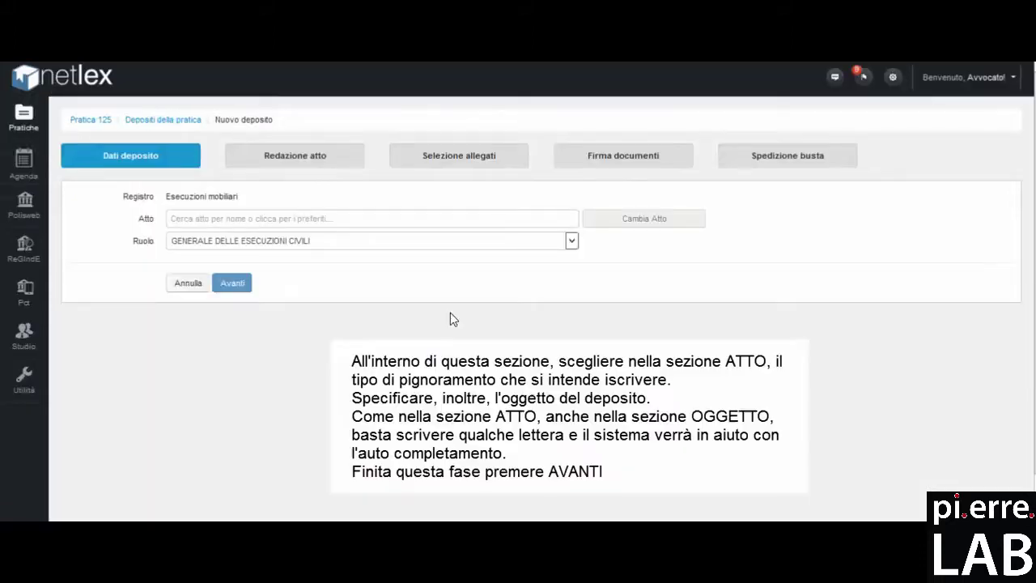
left_click(255, 244)
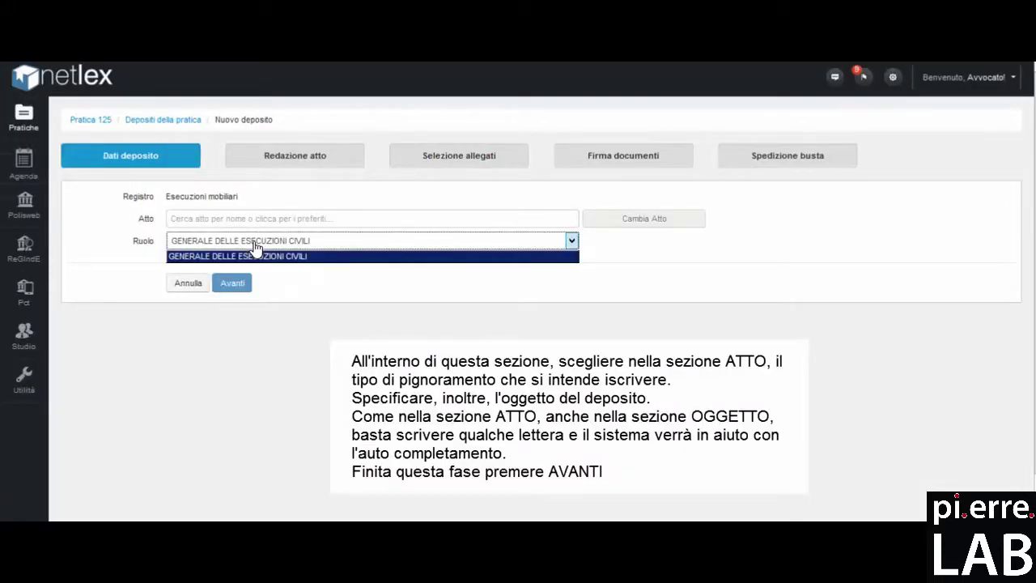
left_click(254, 246)
left_click(248, 219)
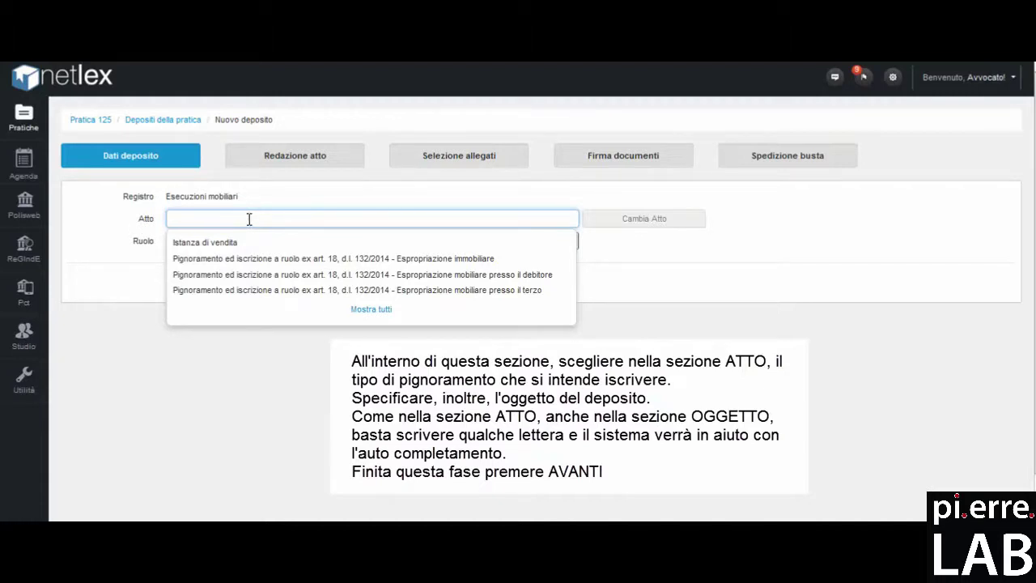
left_click(474, 290)
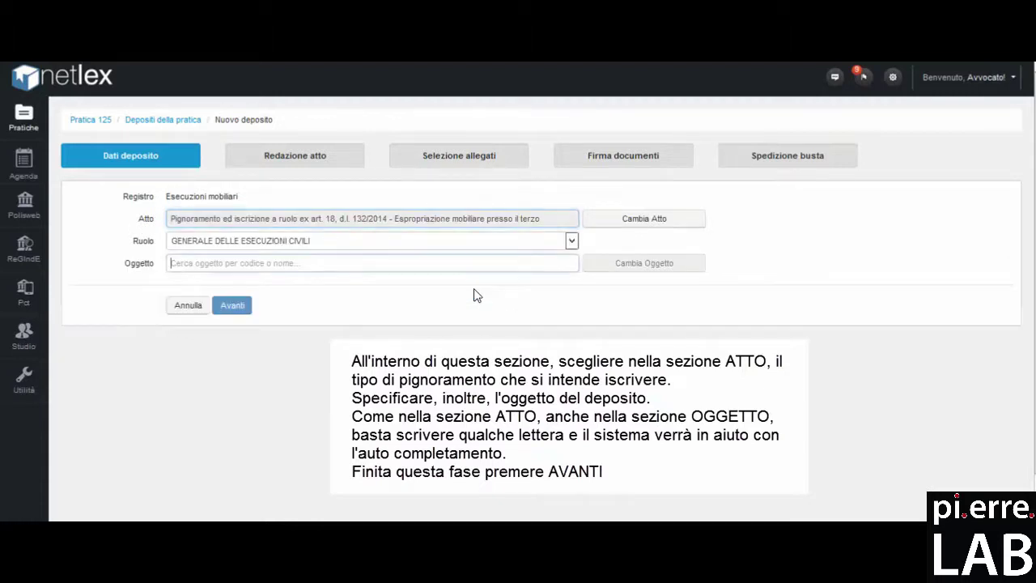
left_click(338, 262)
type("espr")
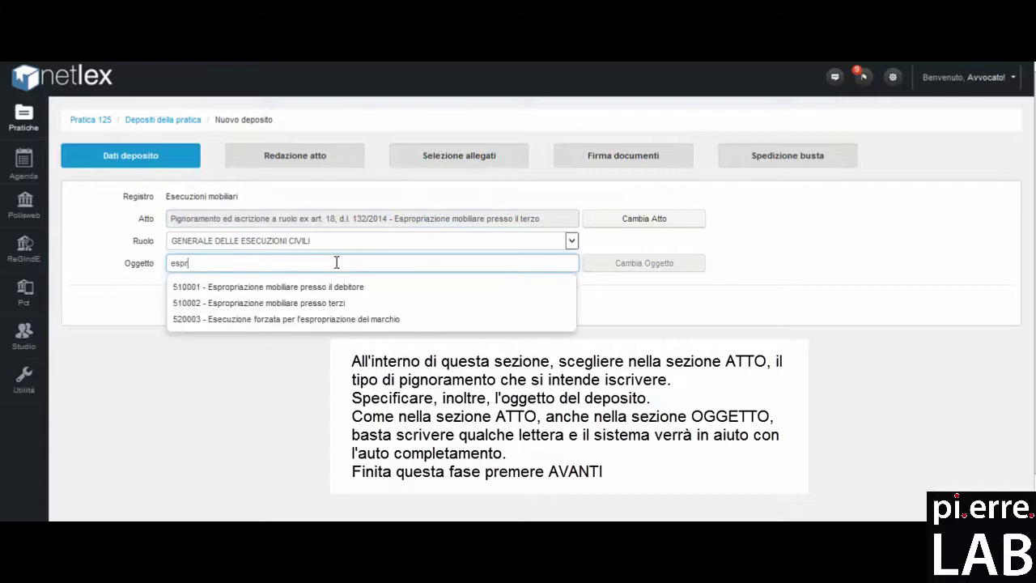
left_click(353, 304)
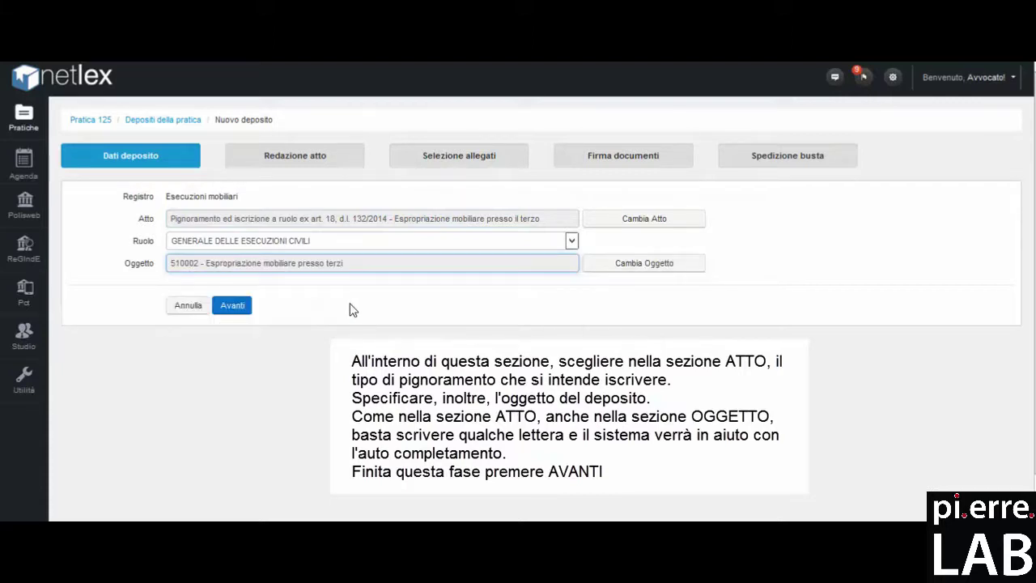
left_click(225, 308)
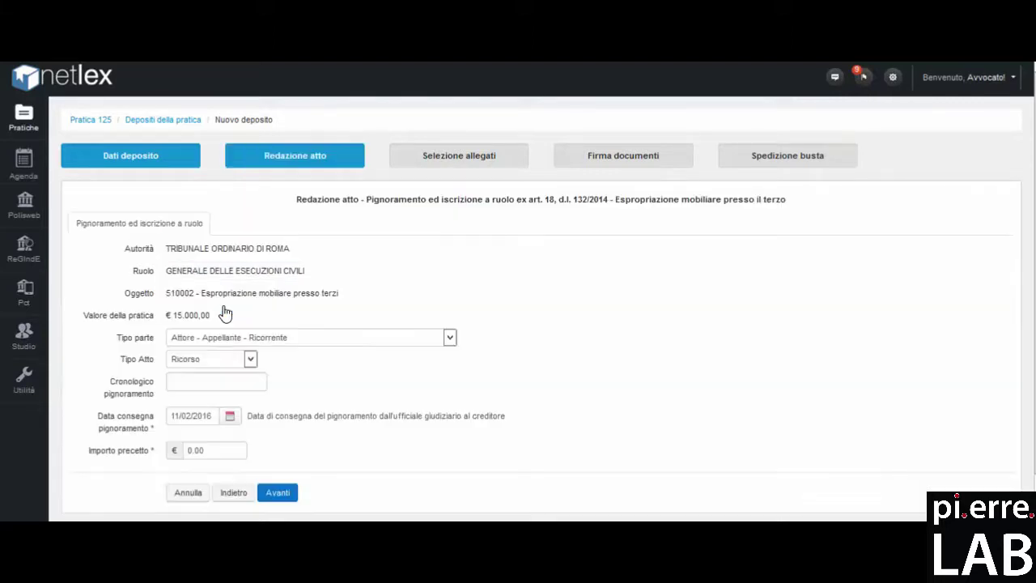
Set the pignoramento delivery date to 07/01/2016 and select the precept amount field
scroll(262, 312, "down", 1)
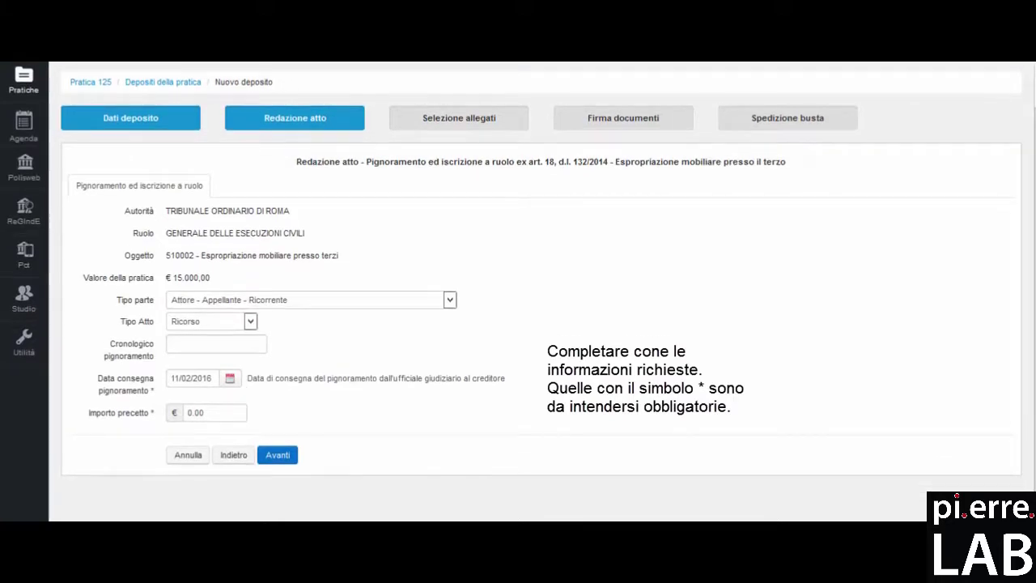
left_click(230, 379)
left_click(224, 209)
left_click(202, 226)
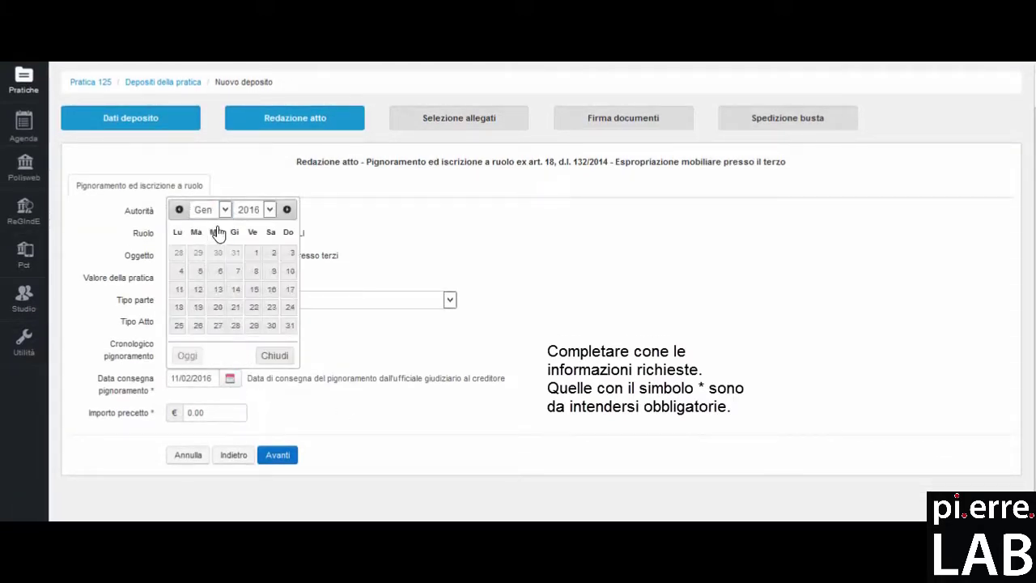
left_click(235, 277)
left_click(227, 415)
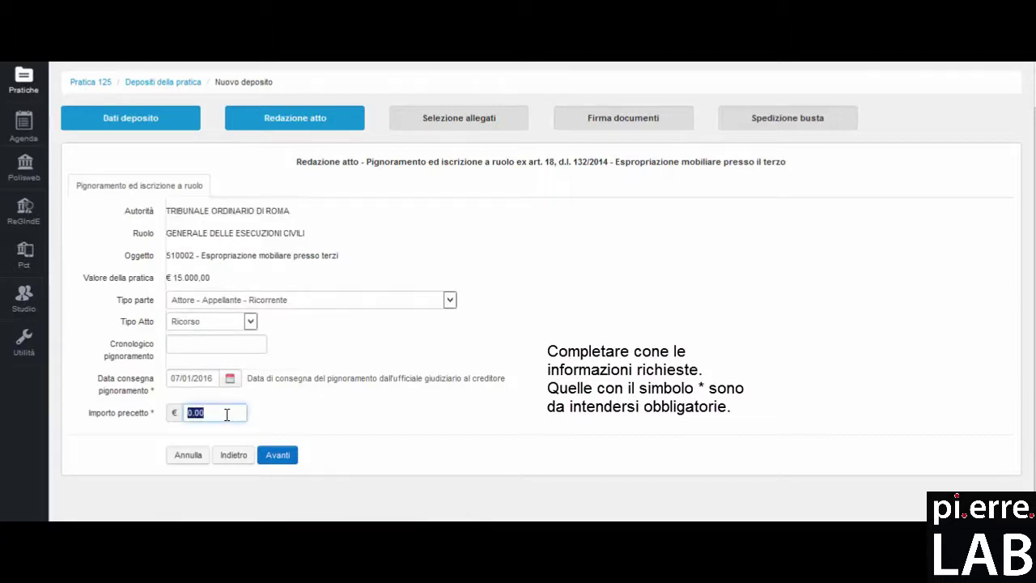
Enter the precept amount, then mark the contributo unificato Versato: 125 euro via LottoMatica stamps
type("150")
left_click(294, 457)
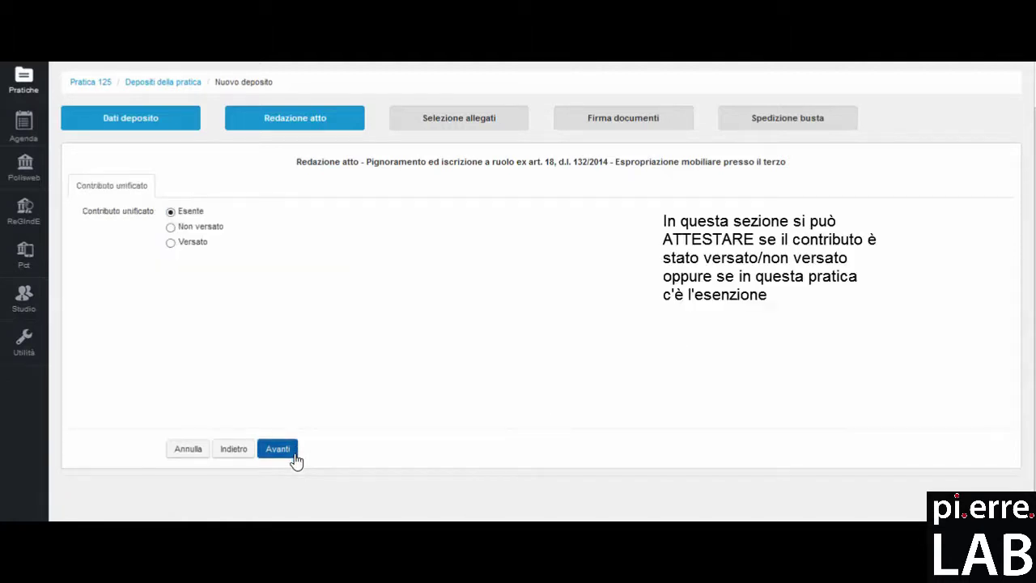
left_click(180, 227)
left_click(182, 243)
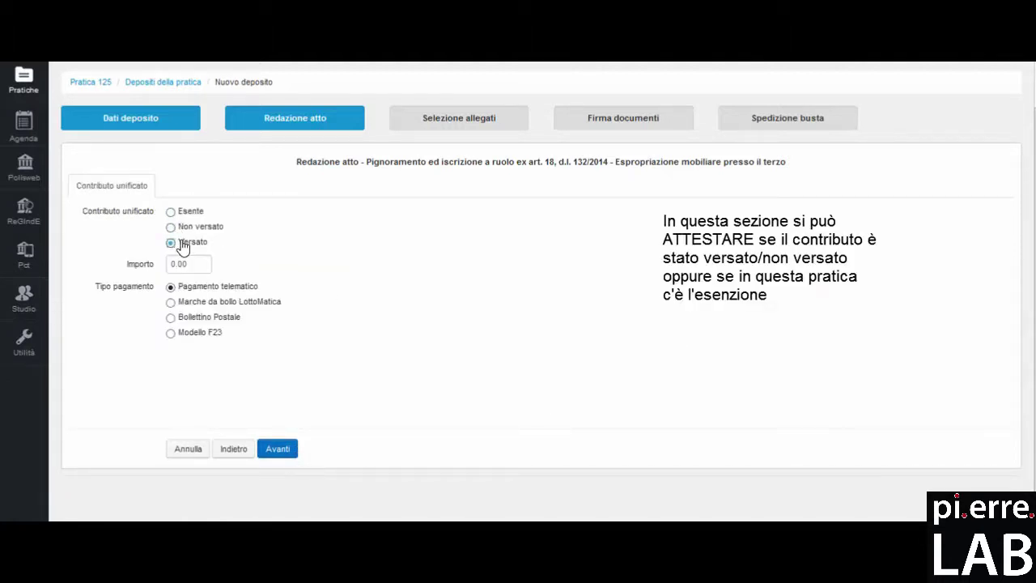
left_click(188, 264)
type("125")
left_click(245, 302)
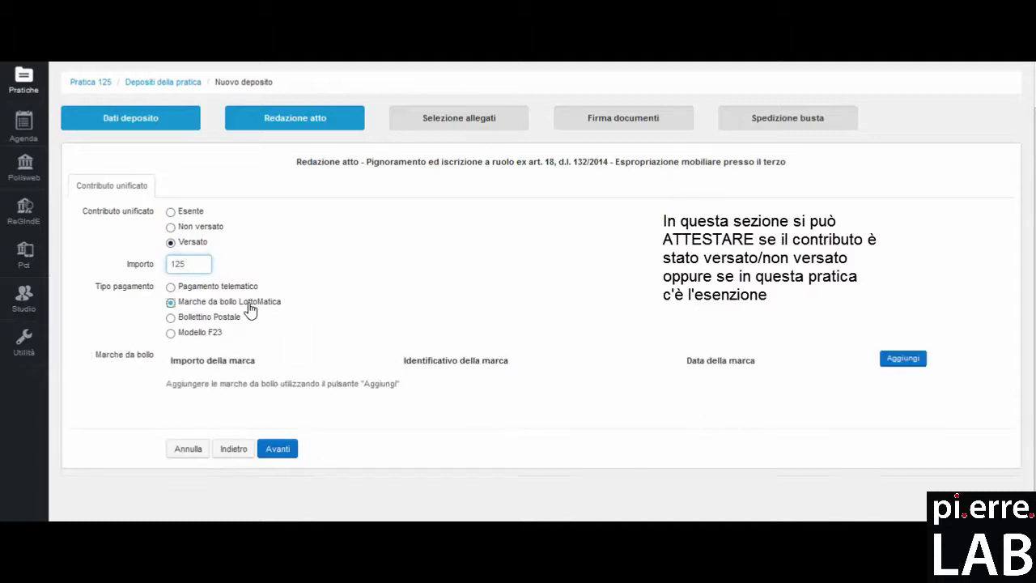
Add one 125 euro revenue stamp with its identifier and save the contribution details
left_click(905, 360)
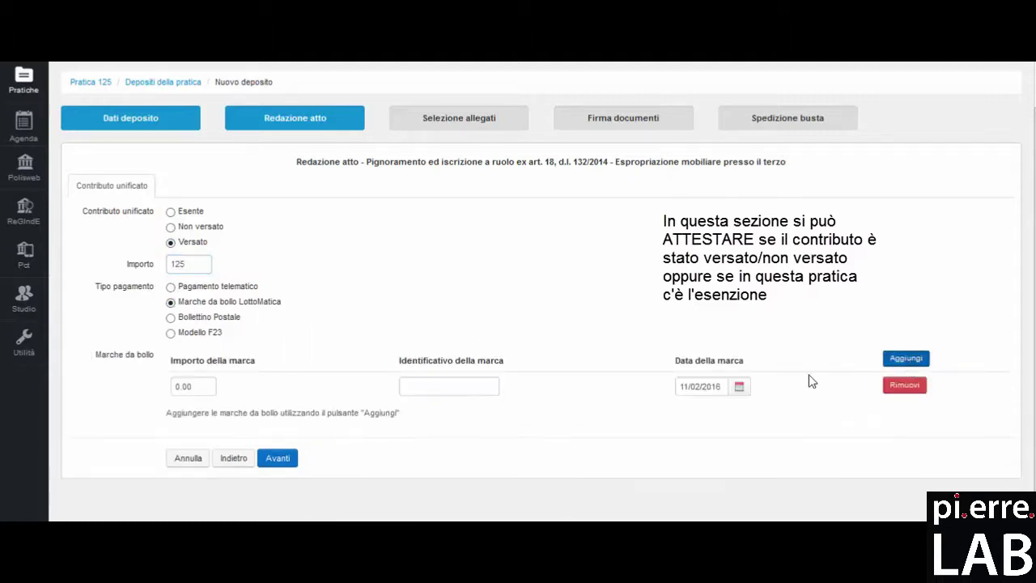
double_click(187, 386)
type("125")
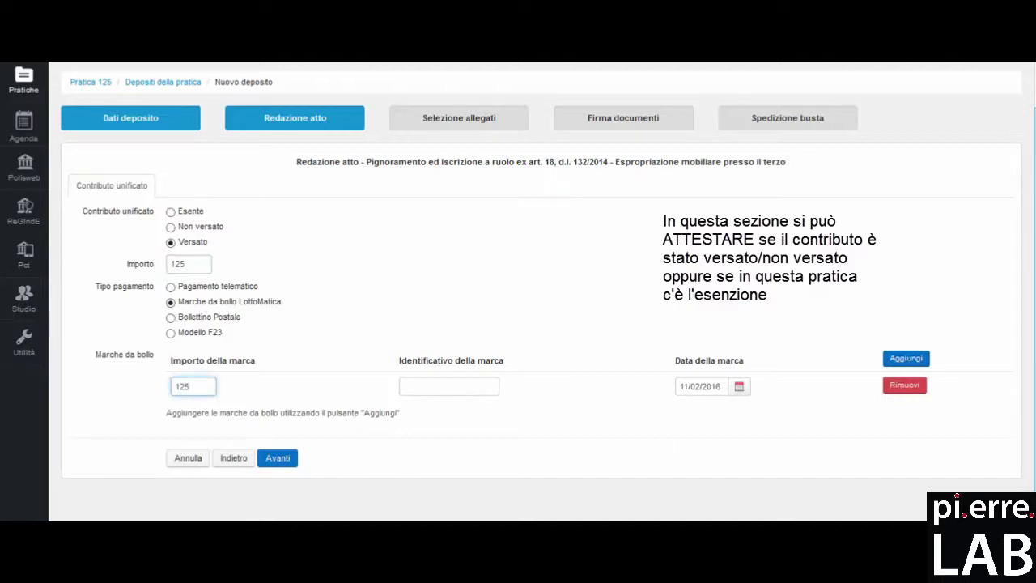
left_click(449, 386)
type("01121212")
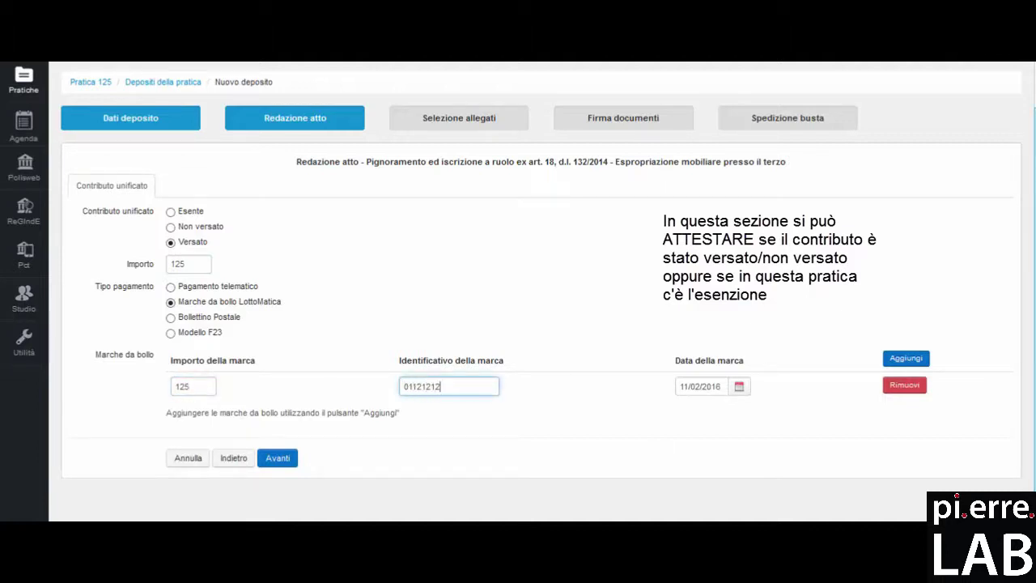
type("121")
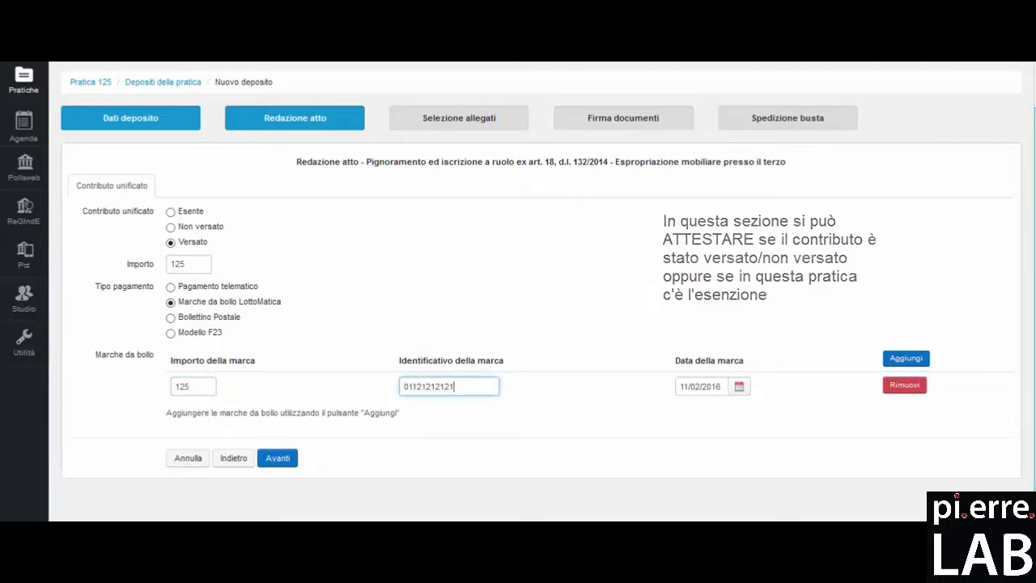
left_click(288, 460)
Include the party, counterparty and third subject, and assign Avvocato as the party's reference lawyer
left_click(174, 237)
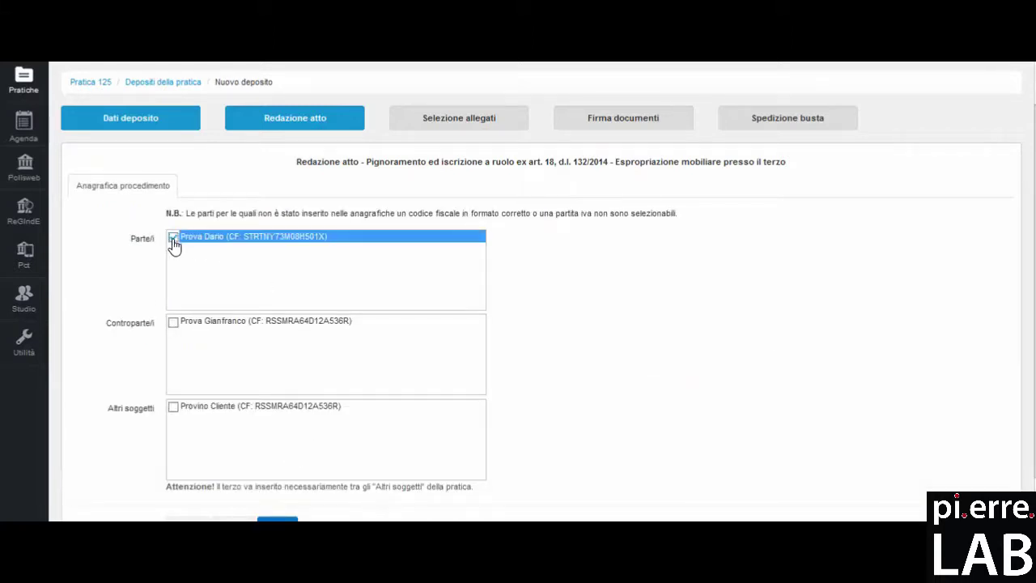
left_click(173, 322)
left_click(174, 407)
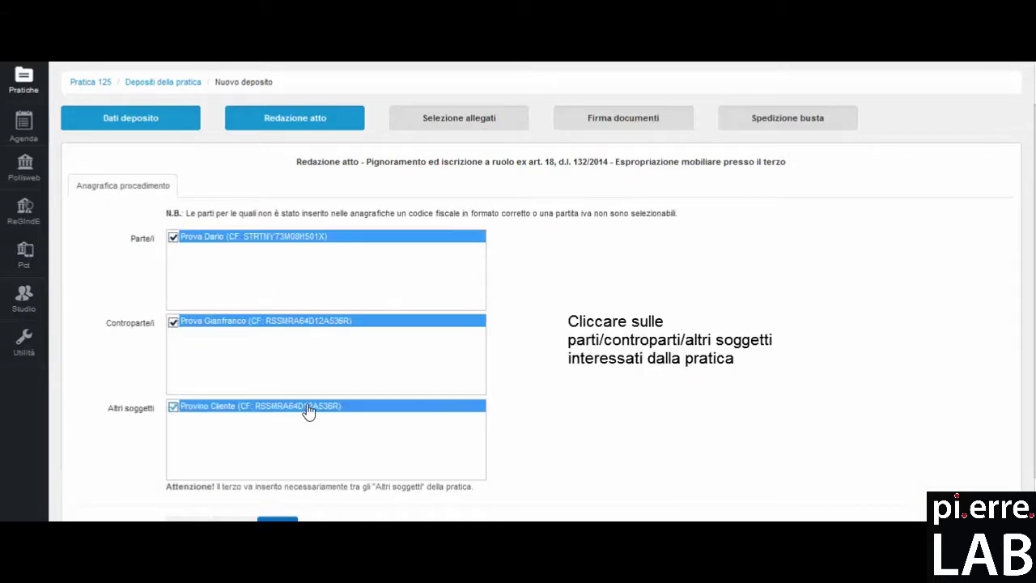
scroll(326, 416, "down", 2)
left_click(287, 493)
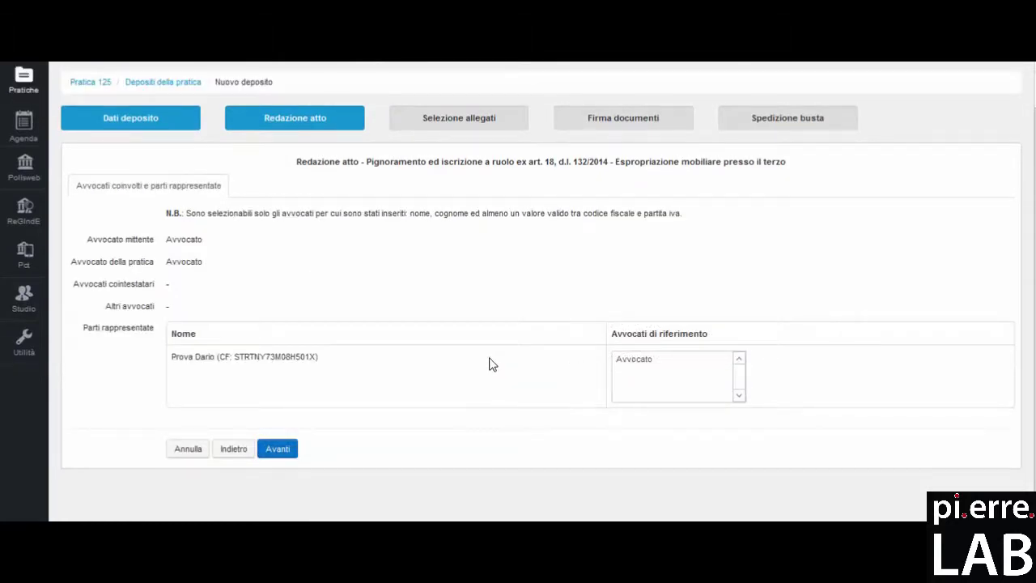
left_click(649, 361)
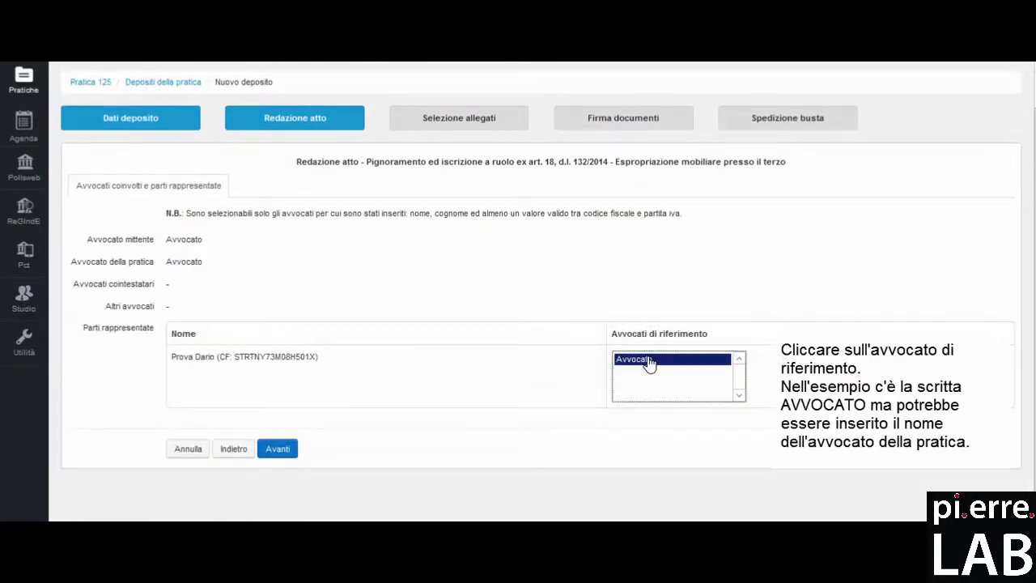
left_click(284, 450)
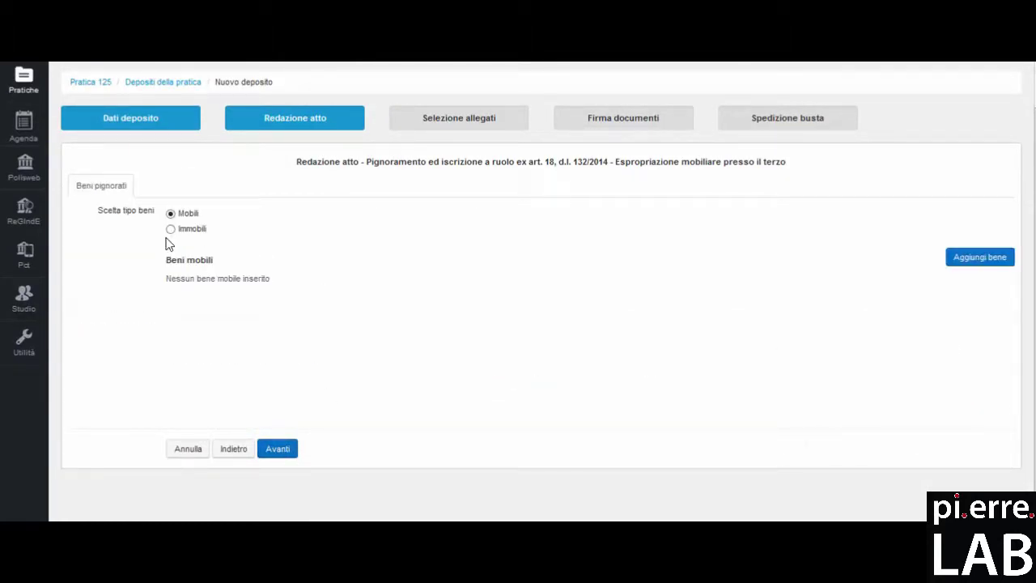
Add seized movable asset 'Arredamento per soggiorno', type Mobili ed arredi per ufficio, valued 15000 €
left_click(981, 257)
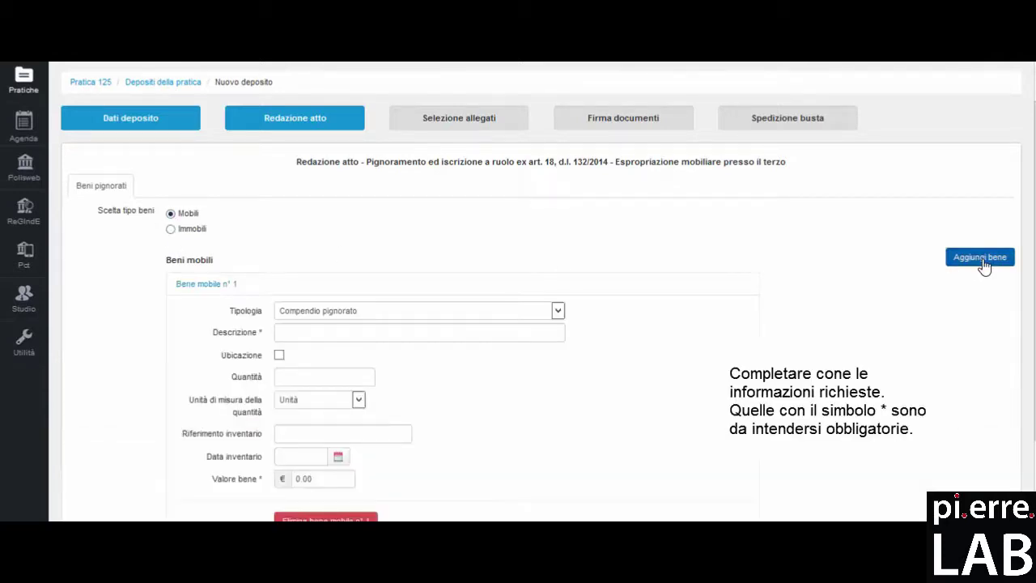
left_click(532, 316)
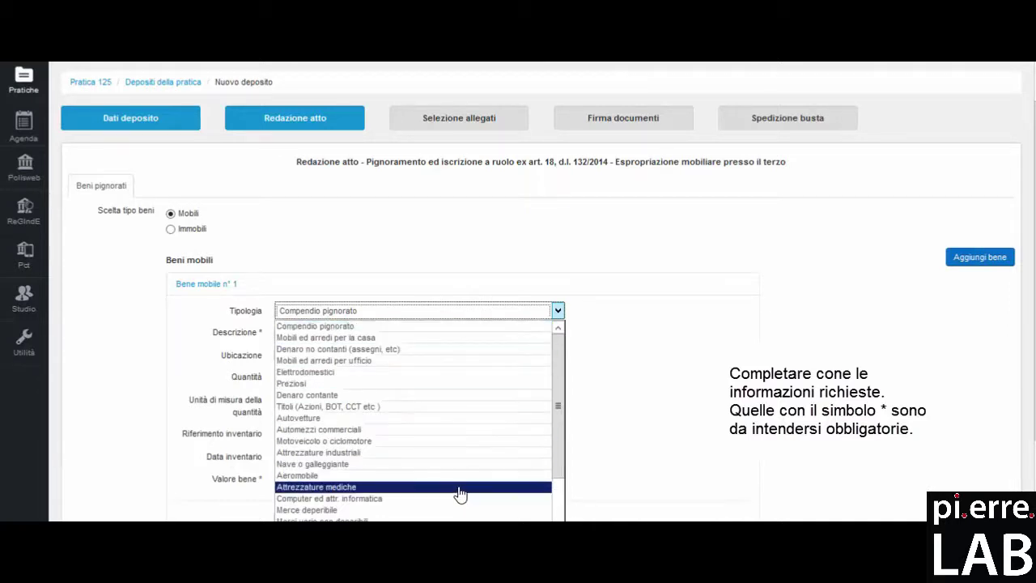
left_click(367, 368)
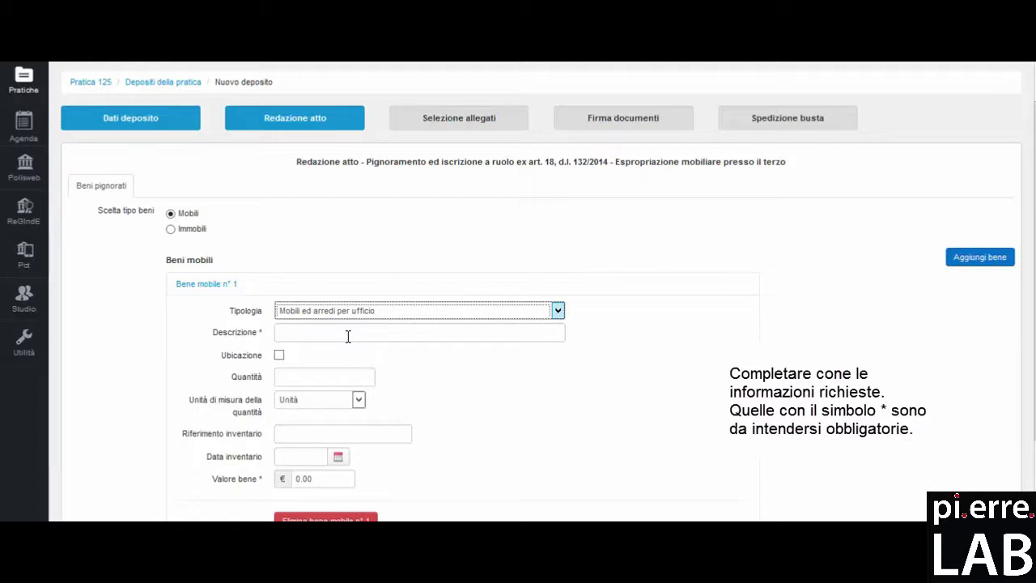
left_click(348, 336)
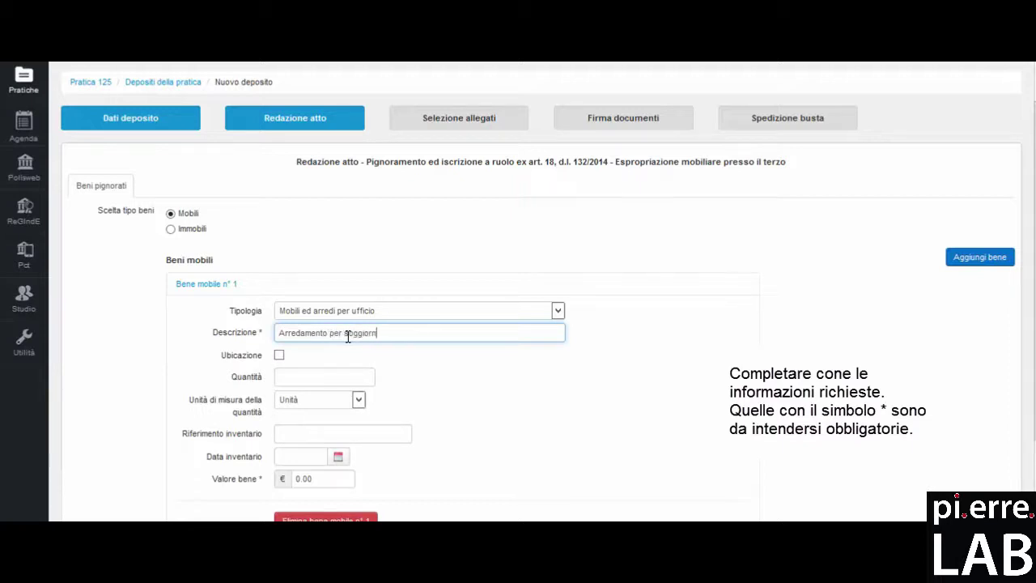
scroll(413, 417, "down", 1)
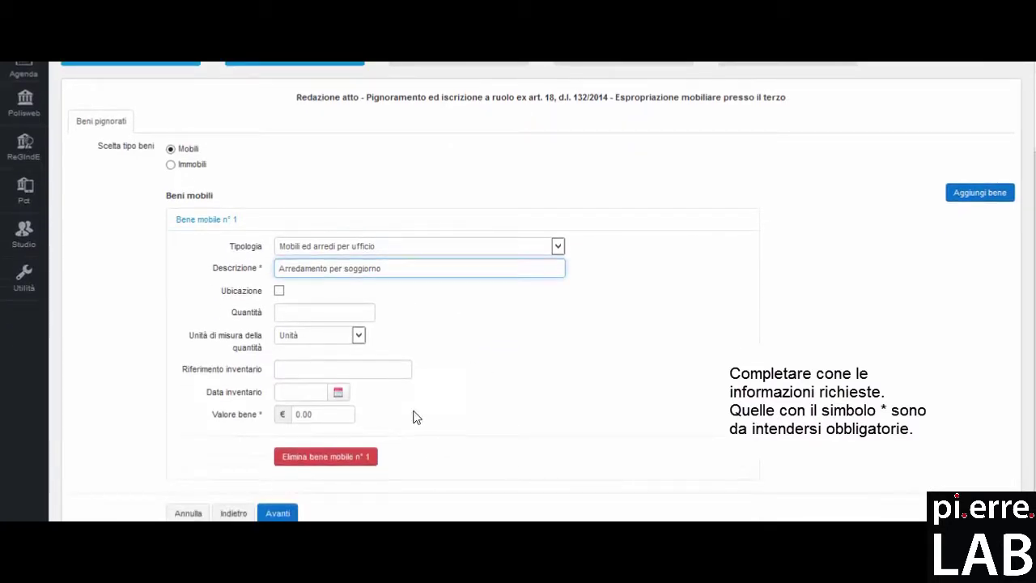
left_click(329, 413)
type("15000")
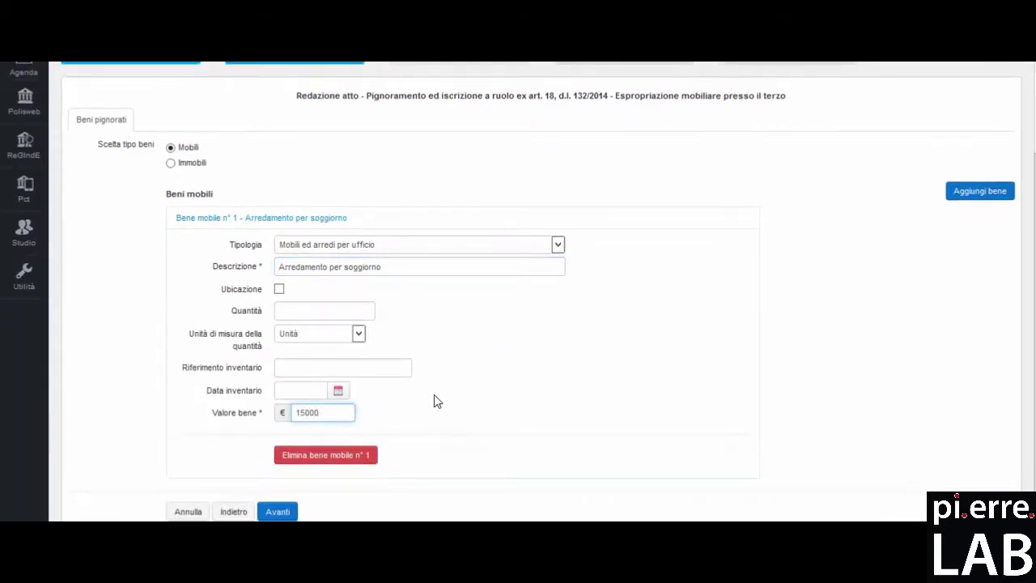
scroll(437, 405, "down", 1)
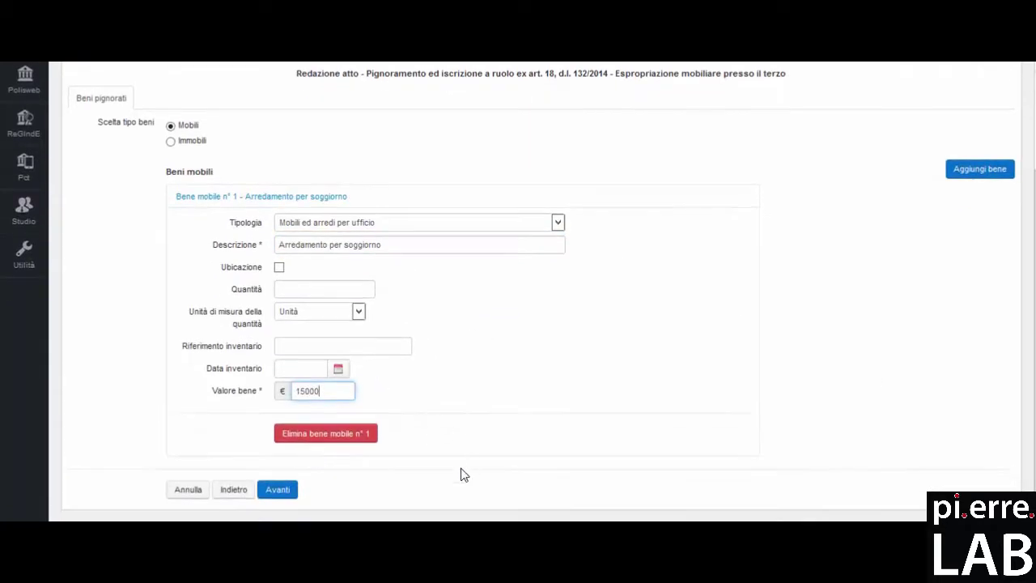
left_click(284, 492)
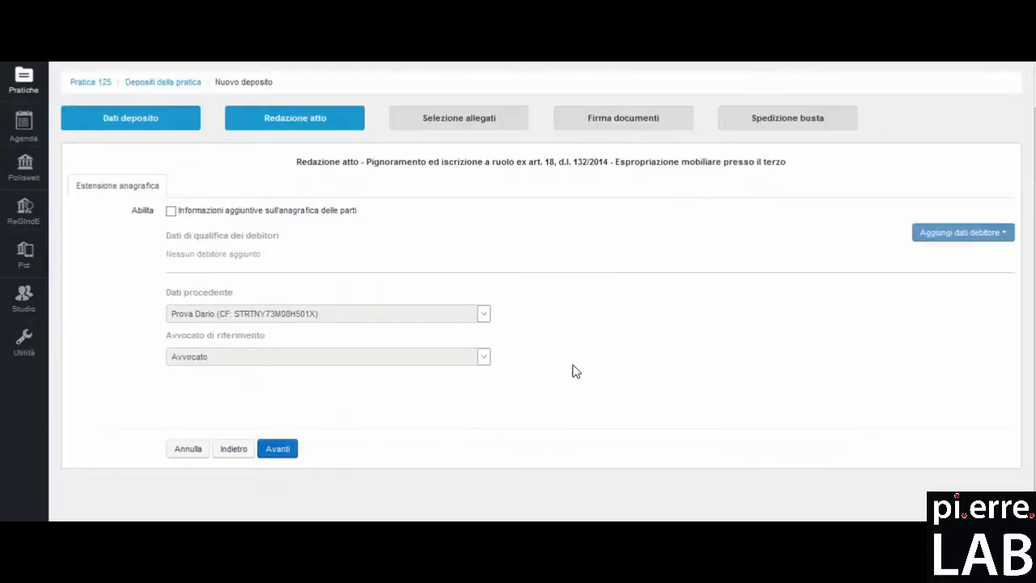
Enable Informazioni aggiuntive and add the debtor's extended data
left_click(171, 213)
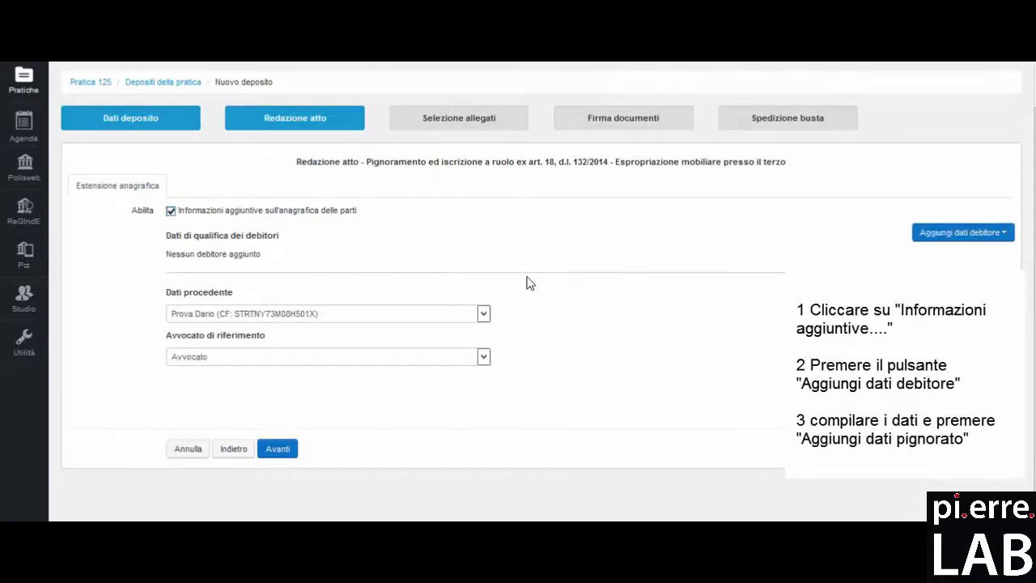
left_click(971, 235)
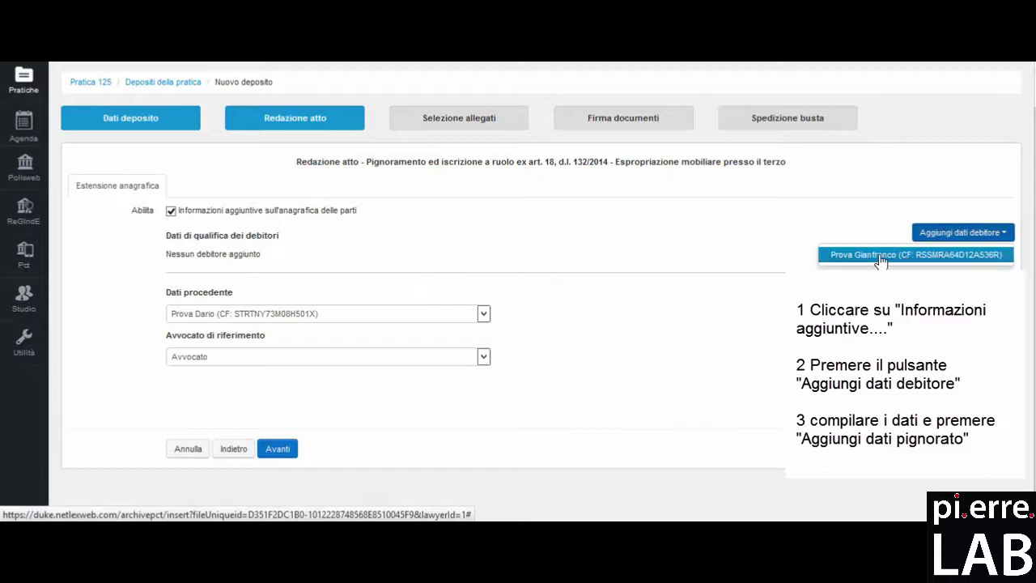
left_click(897, 256)
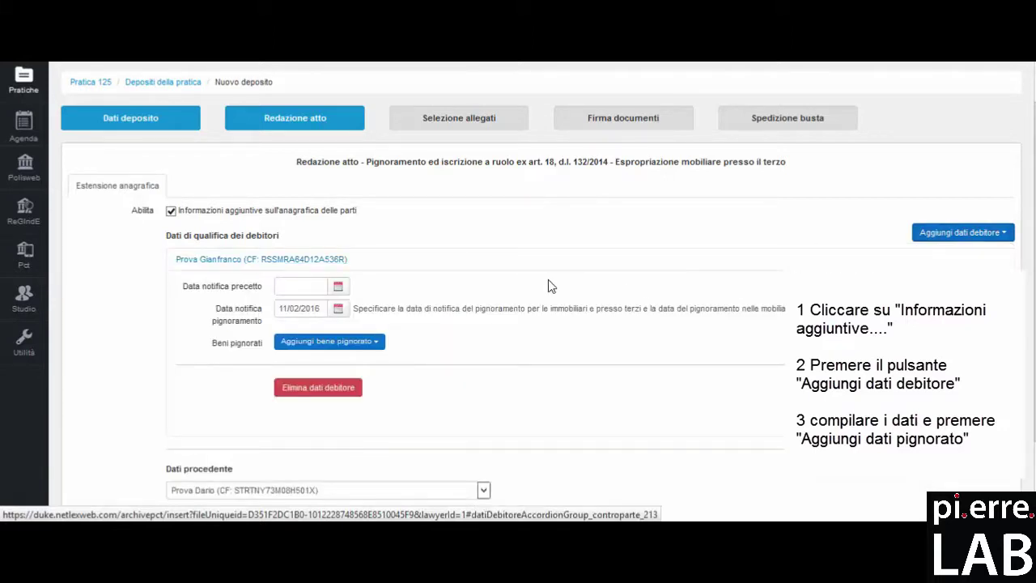
scroll(548, 282, "down", 2)
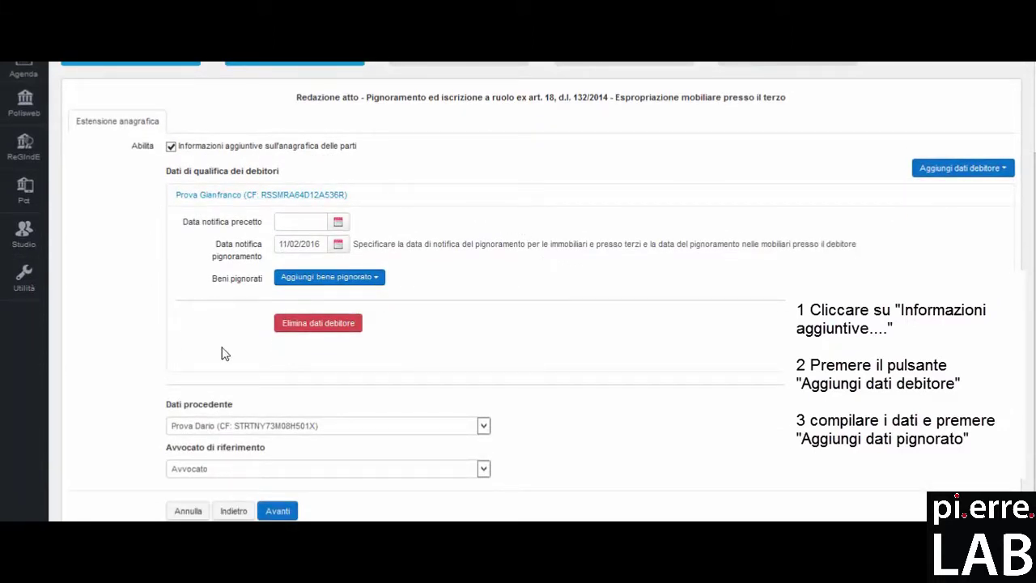
Set the debtor's seizure notification date to 07/01/2016 and attach Arredamento per soggiorno as seized asset
left_click(344, 247)
left_click(332, 267)
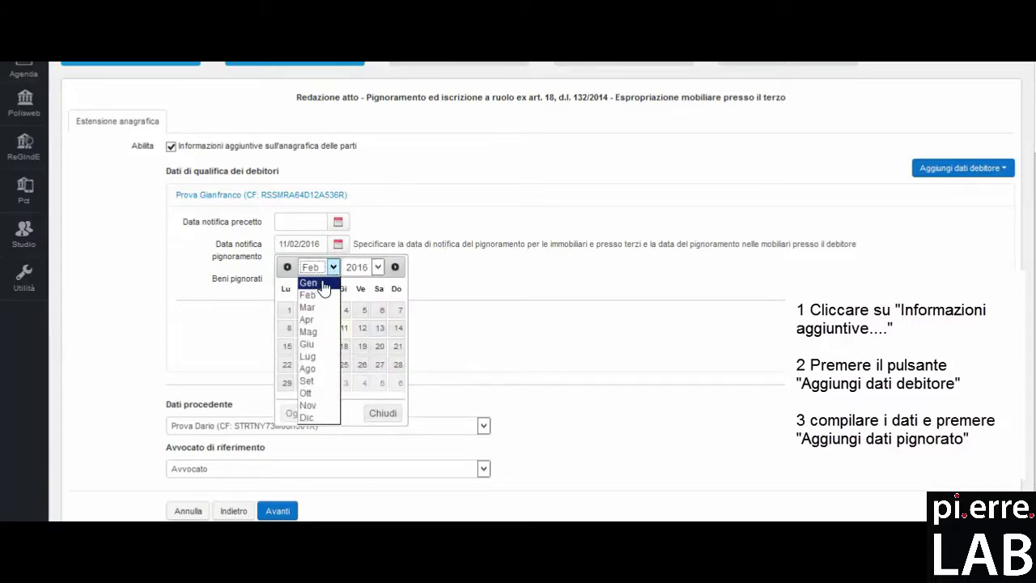
left_click(308, 283)
left_click(343, 331)
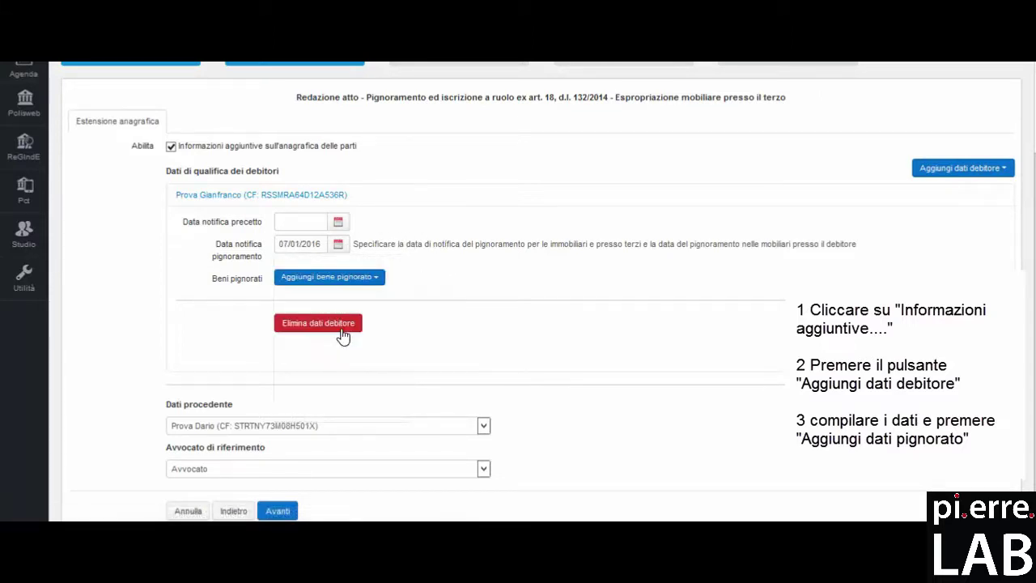
left_click(325, 276)
left_click(372, 303)
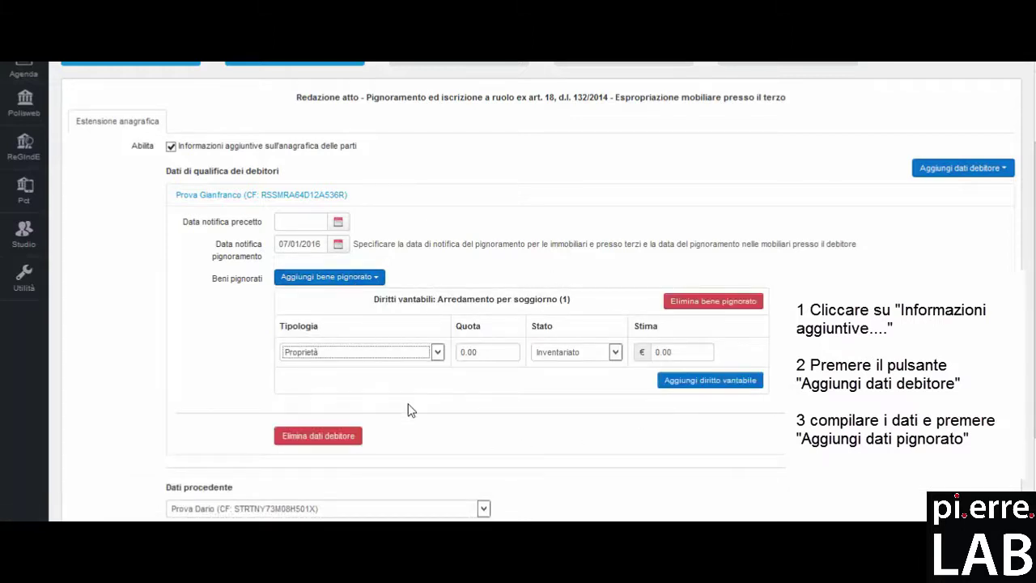
scroll(564, 405, "down", 2)
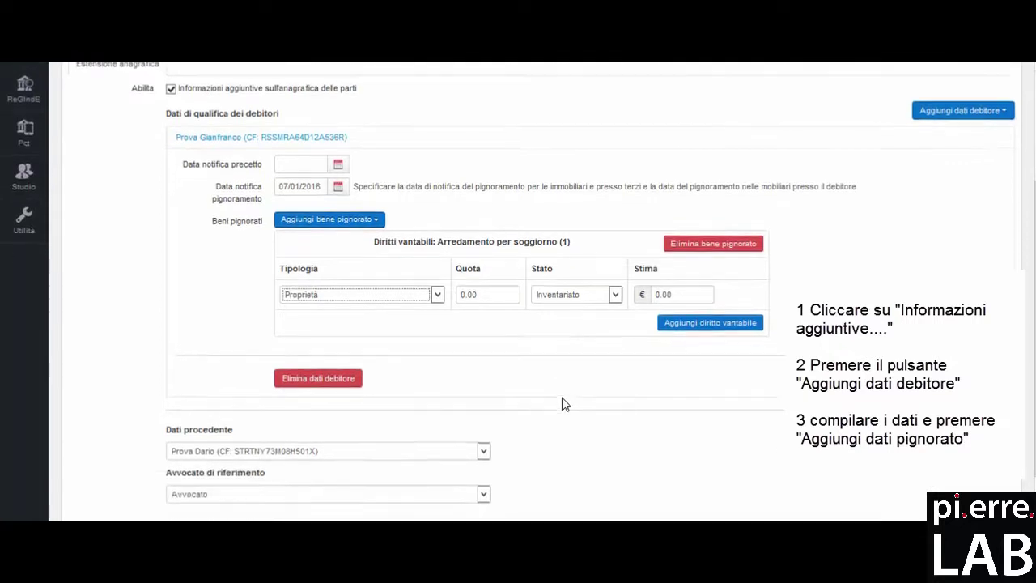
left_click(284, 490)
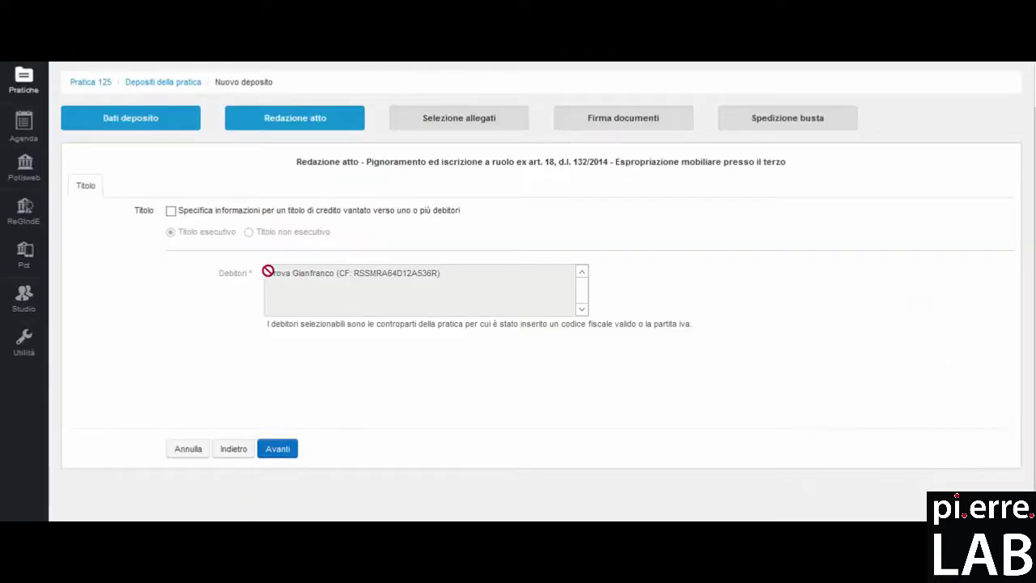
Enable the Titolo section for Decreto Ingiuntivo no. 1552, issued 27/03/2015
left_click(171, 213)
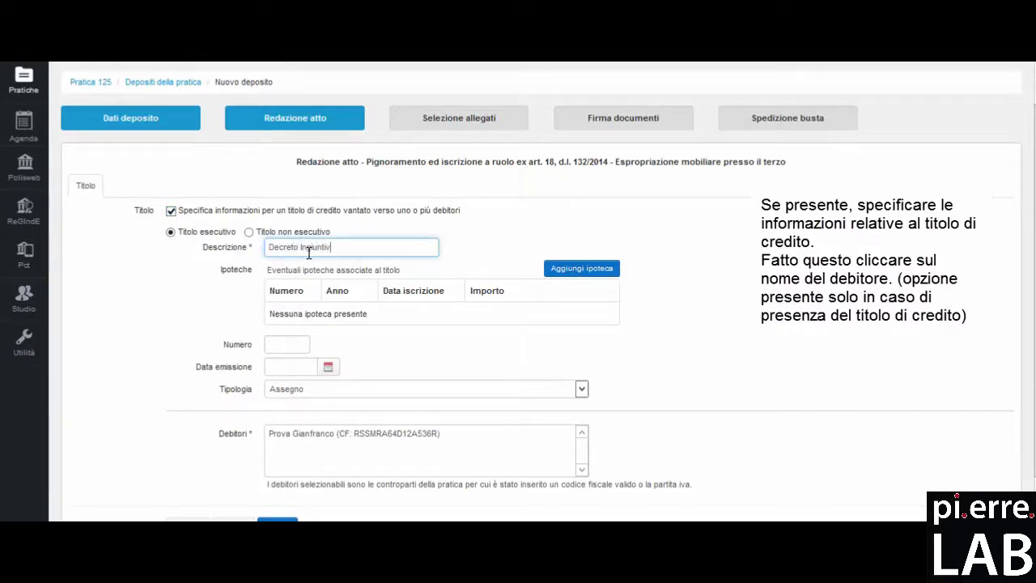
type("1552")
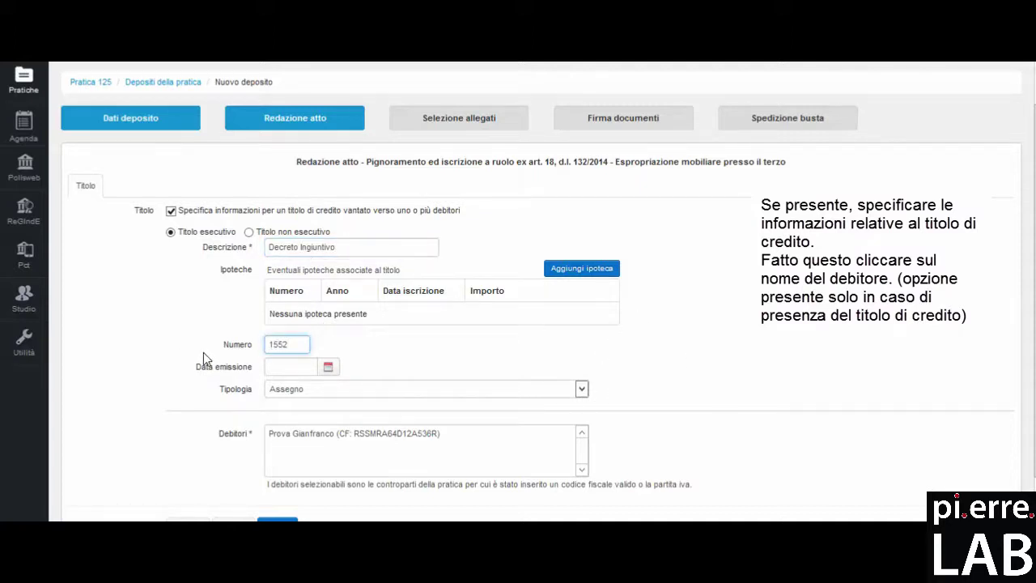
left_click(328, 367)
left_click(369, 198)
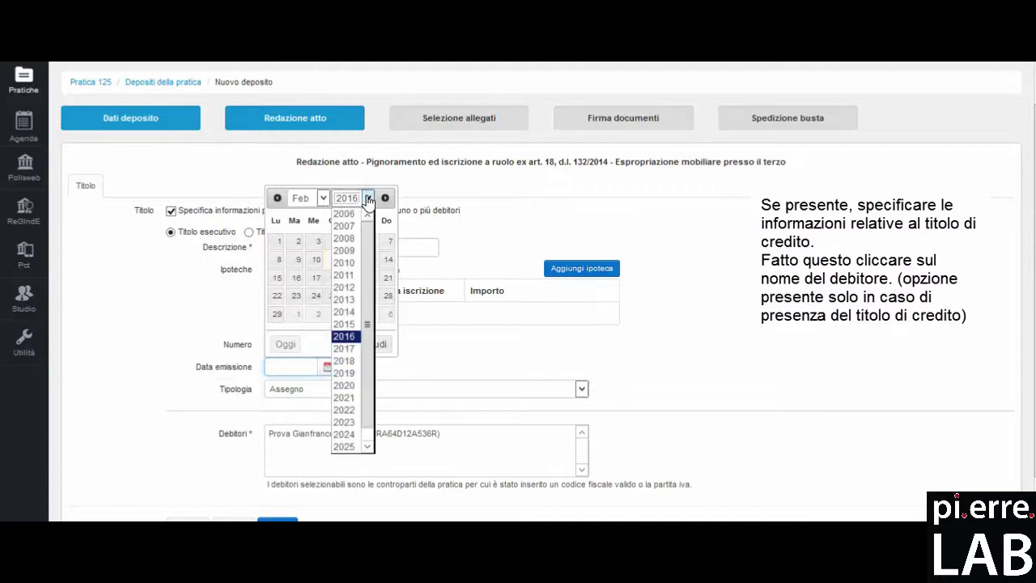
left_click(344, 324)
left_click(324, 199)
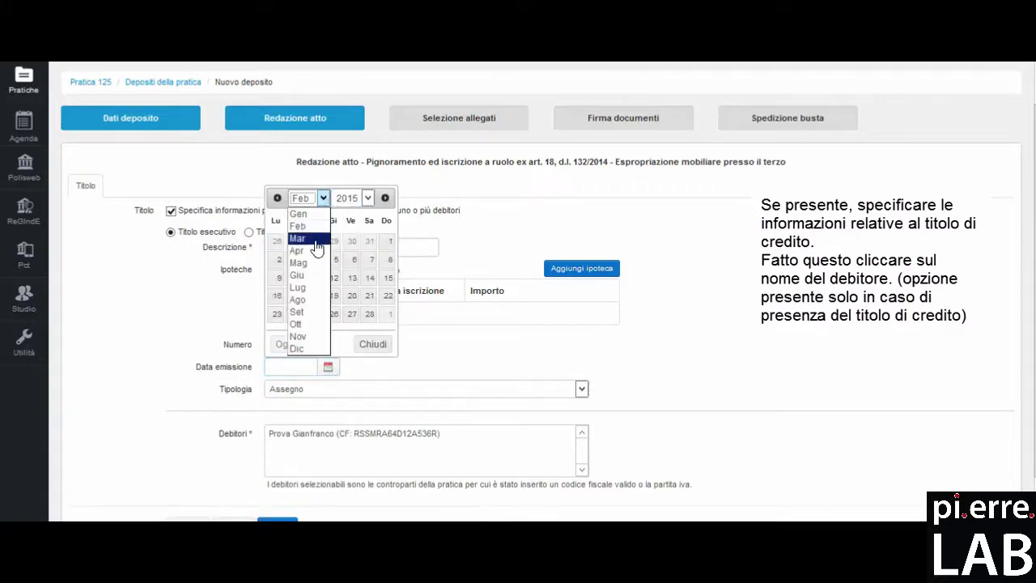
left_click(314, 240)
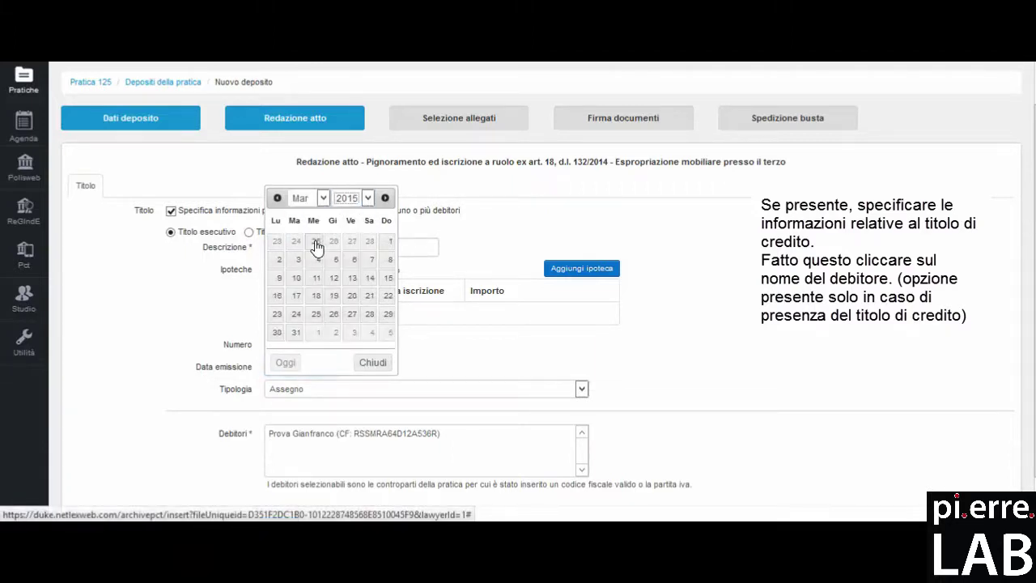
left_click(353, 315)
Set the title type to Decreto ingiuntivo and link it to the debtor
left_click(396, 397)
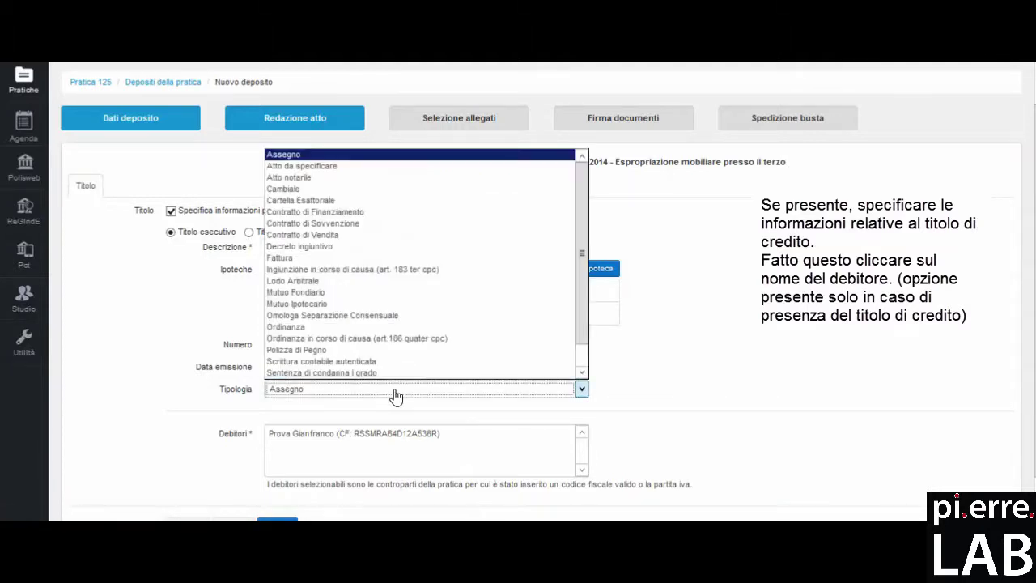
left_click(316, 247)
scroll(705, 358, "down", 1)
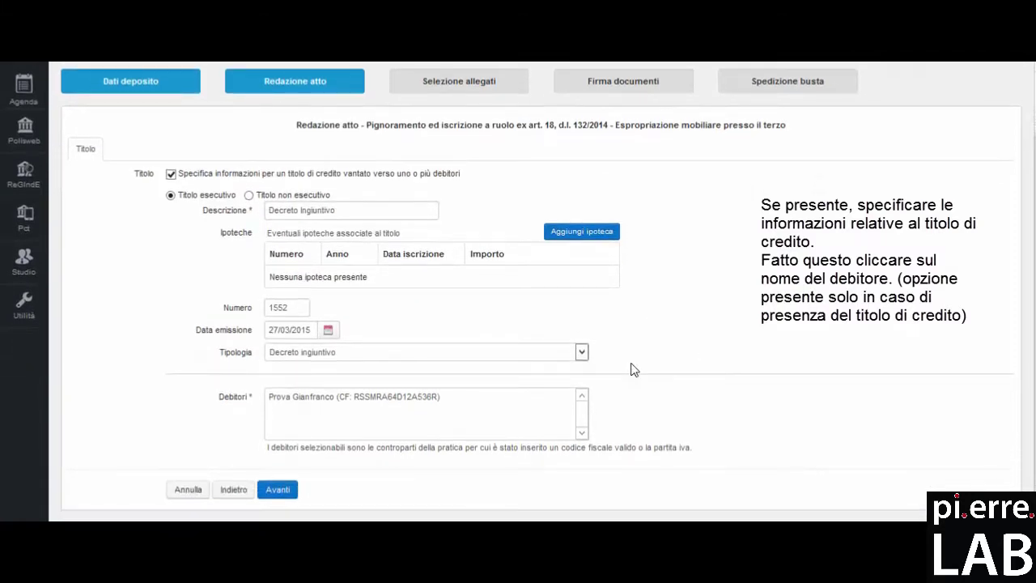
left_click(389, 397)
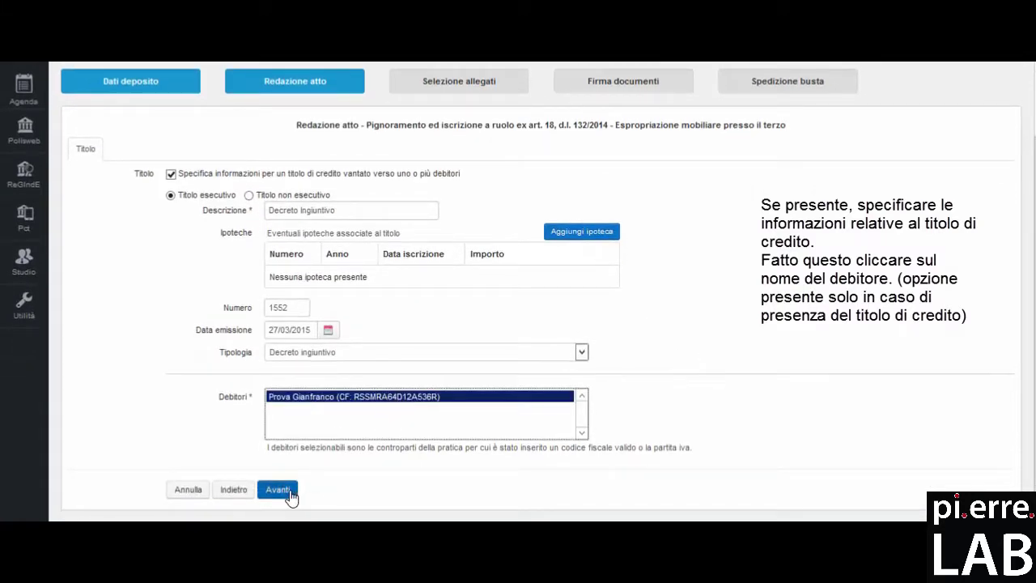
left_click(290, 494)
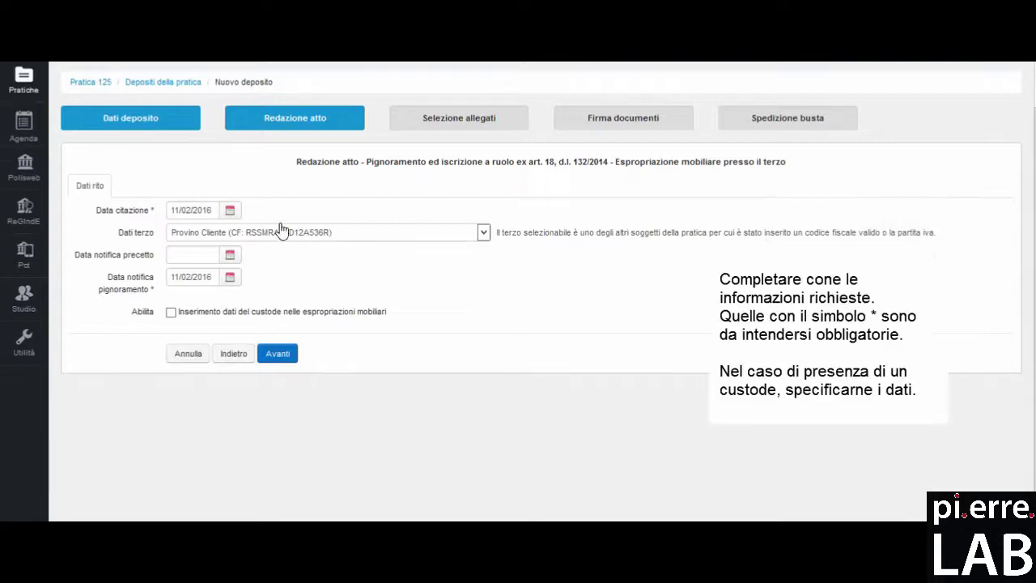
Set citation date 26/02/2016 and seizure notification 07/01/2016, leaving custodian details off
left_click(231, 212)
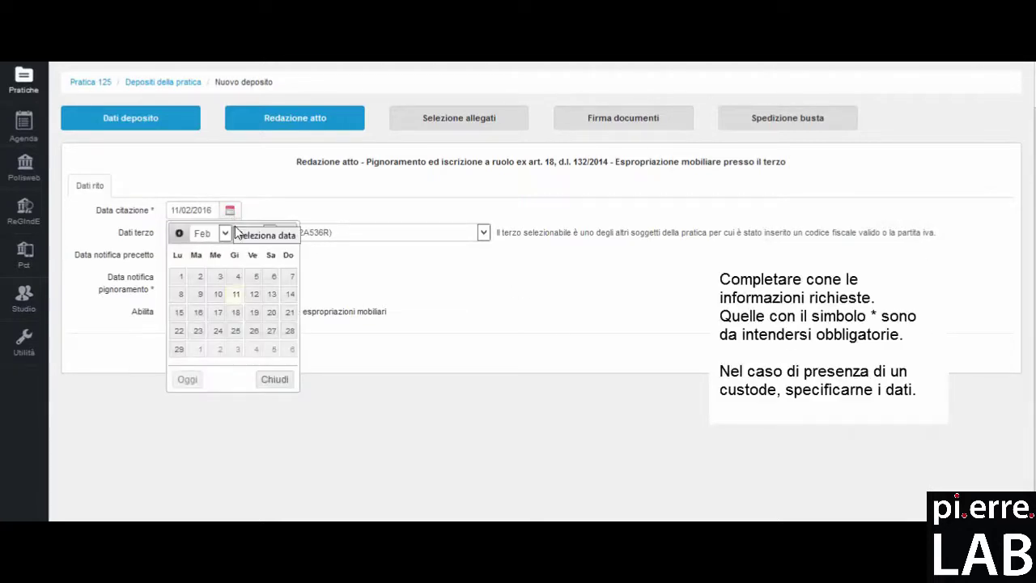
left_click(254, 330)
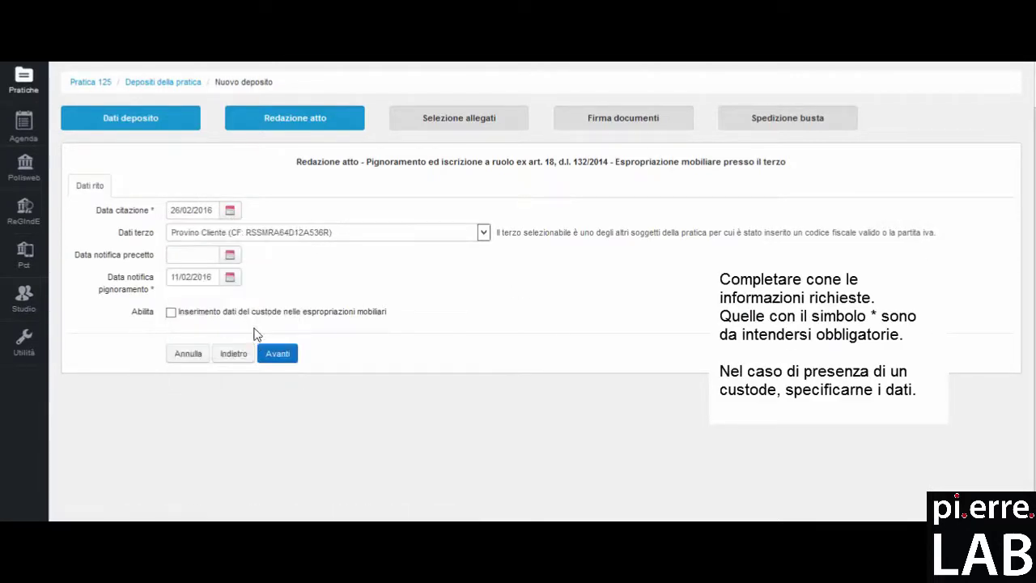
left_click(231, 278)
left_click(208, 300)
left_click(202, 315)
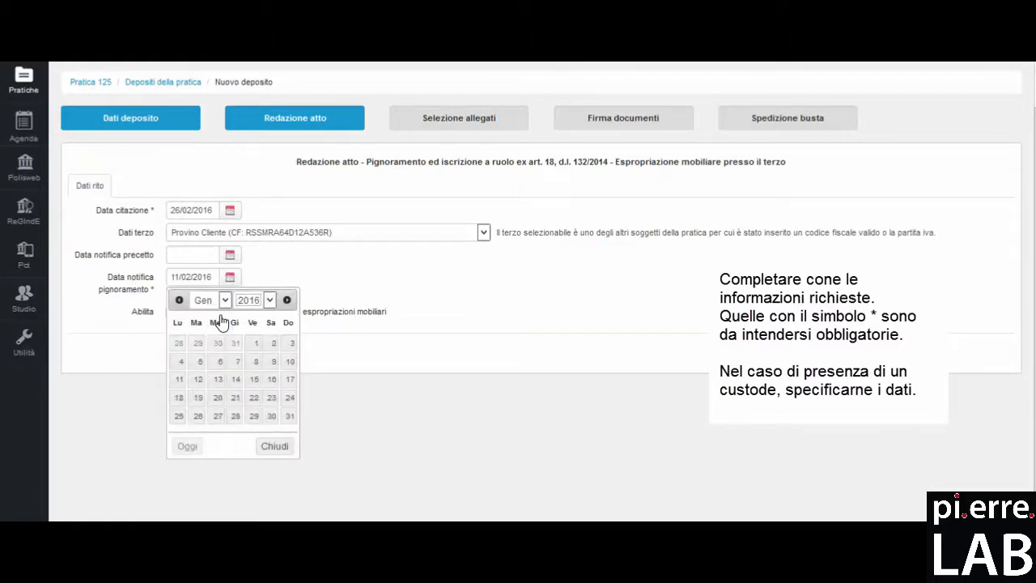
left_click(237, 362)
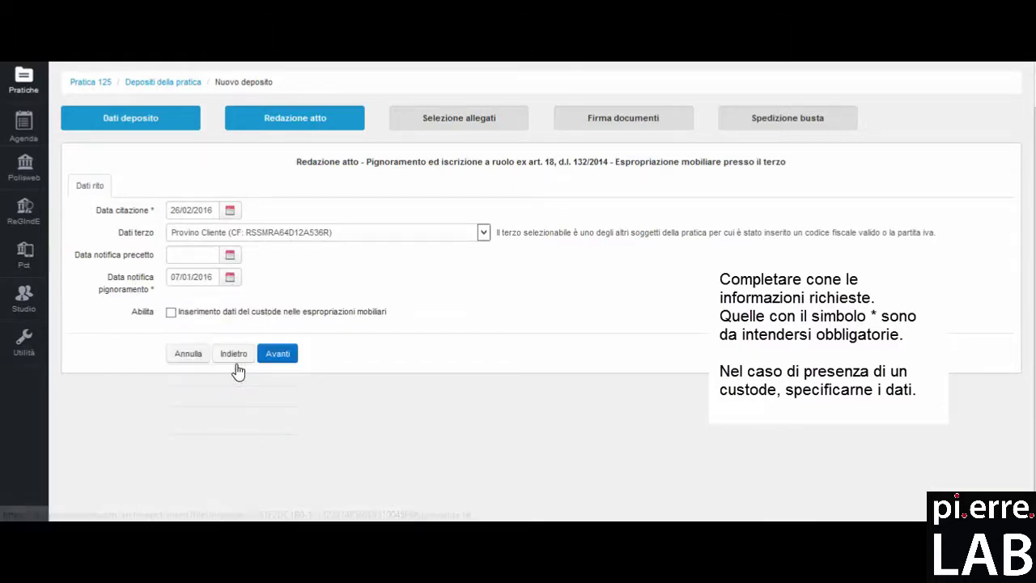
left_click(172, 314)
scroll(349, 348, "down", 3)
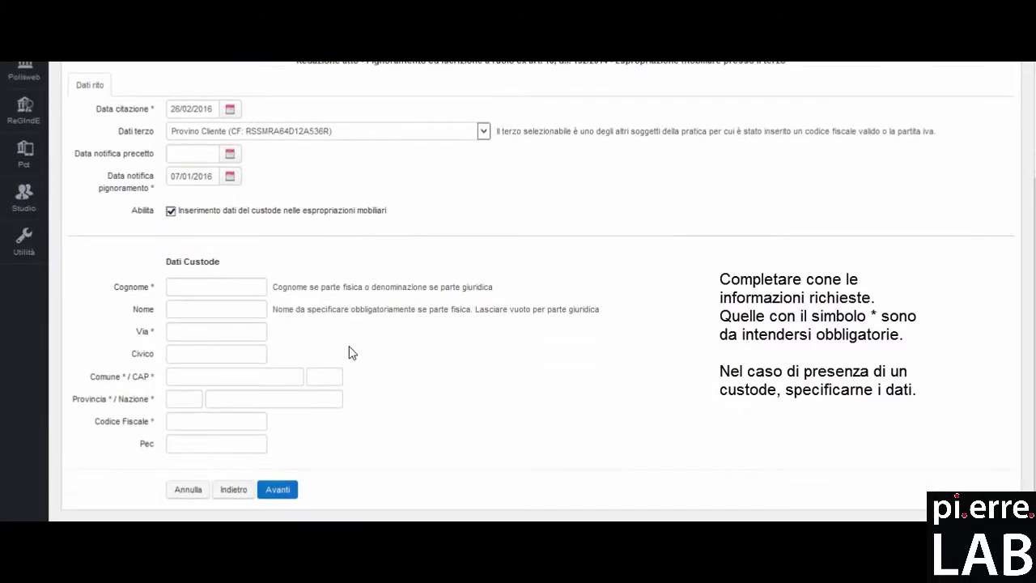
left_click(171, 212)
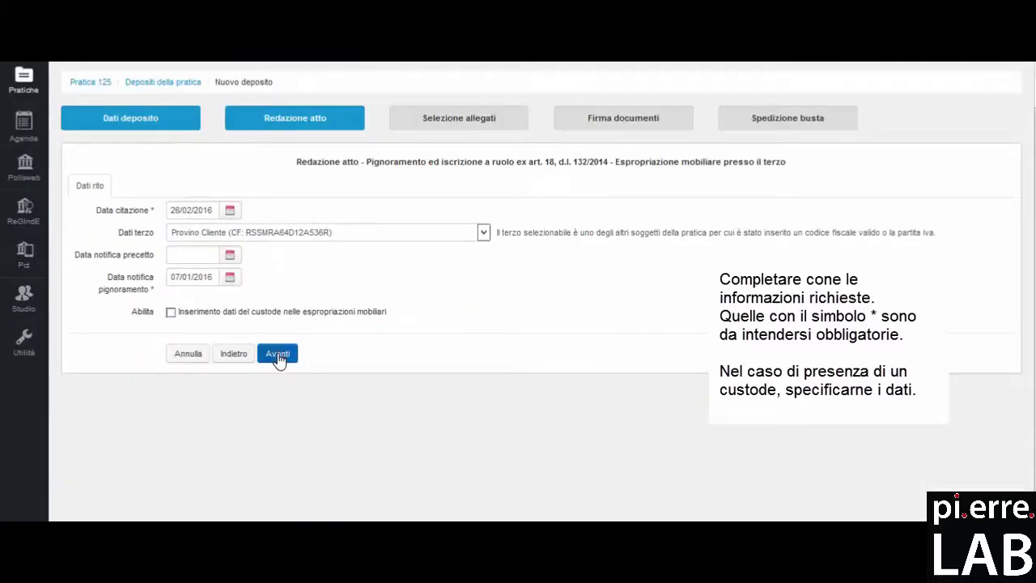
left_click(278, 354)
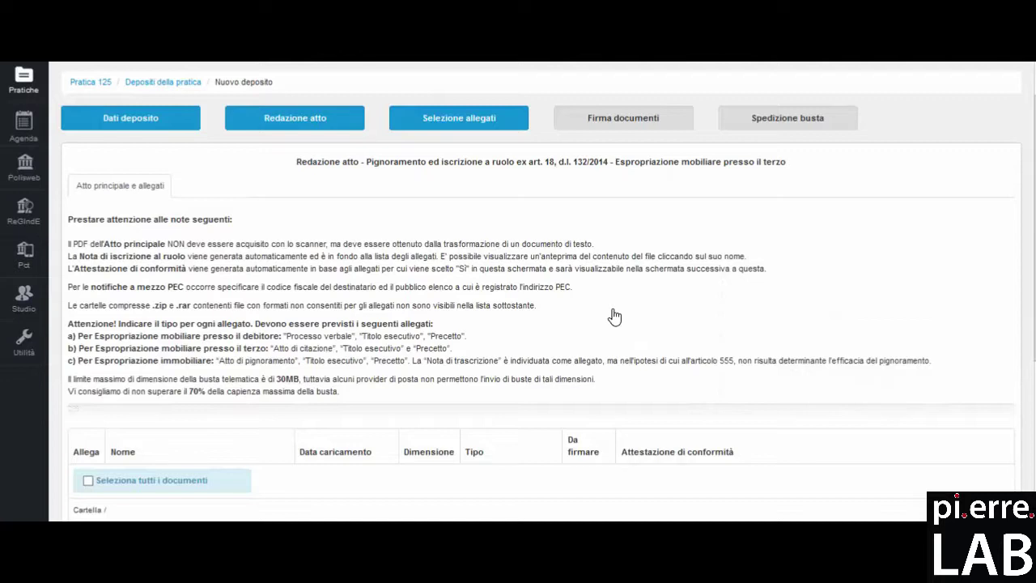
Review the required-documents note and include all four attachments in the deposit
scroll(615, 316, "down", 1)
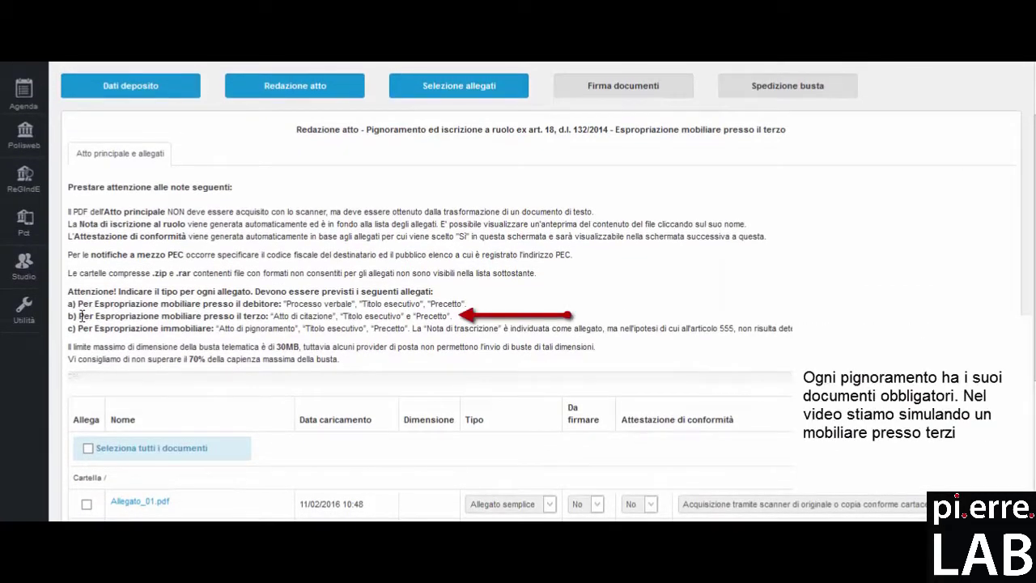
left_click_drag(92, 318, 613, 313)
scroll(613, 312, "down", 5)
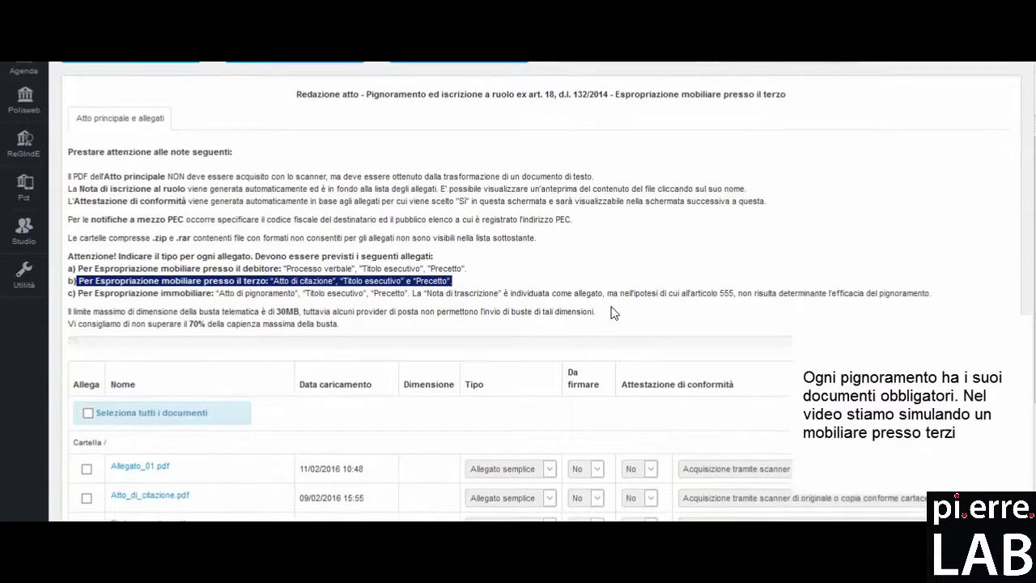
left_click(87, 287)
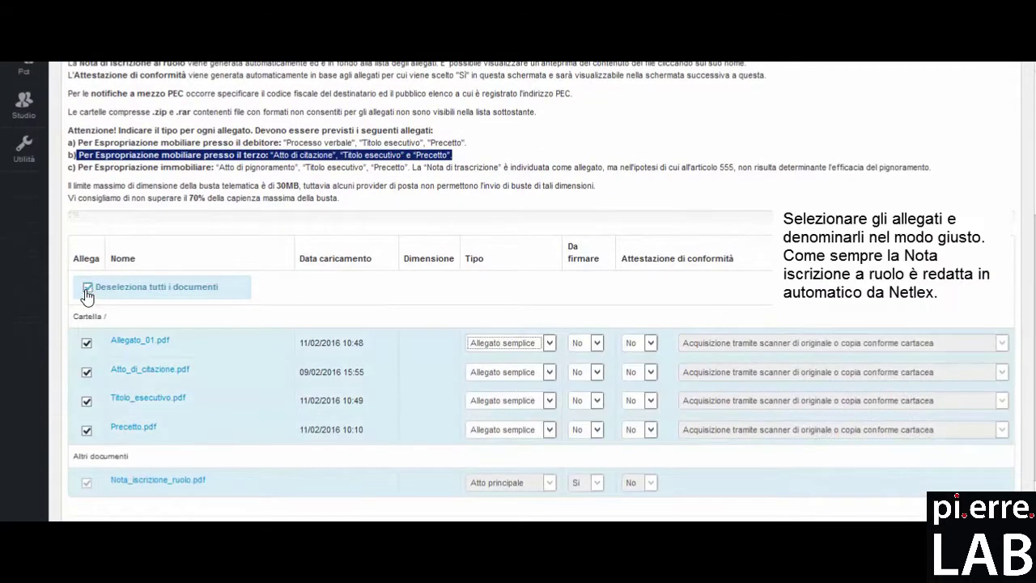
left_click(144, 167)
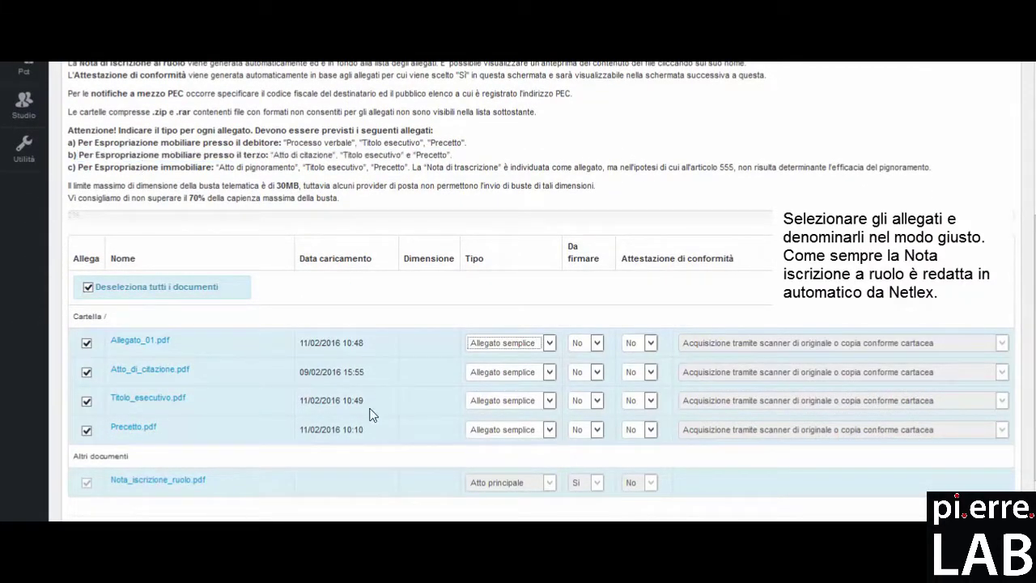
Type Atto_di_citazione.pdf, Titolo_esecutivo.pdf and Precetto.pdf as Atto di citazione, Titolo esecutivo and Precetto
left_click(543, 372)
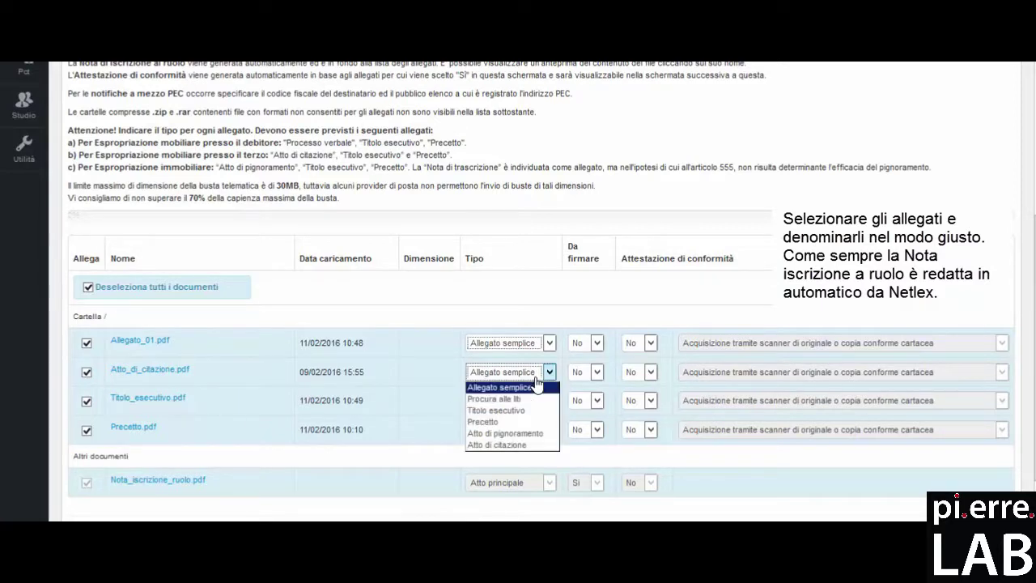
left_click(514, 446)
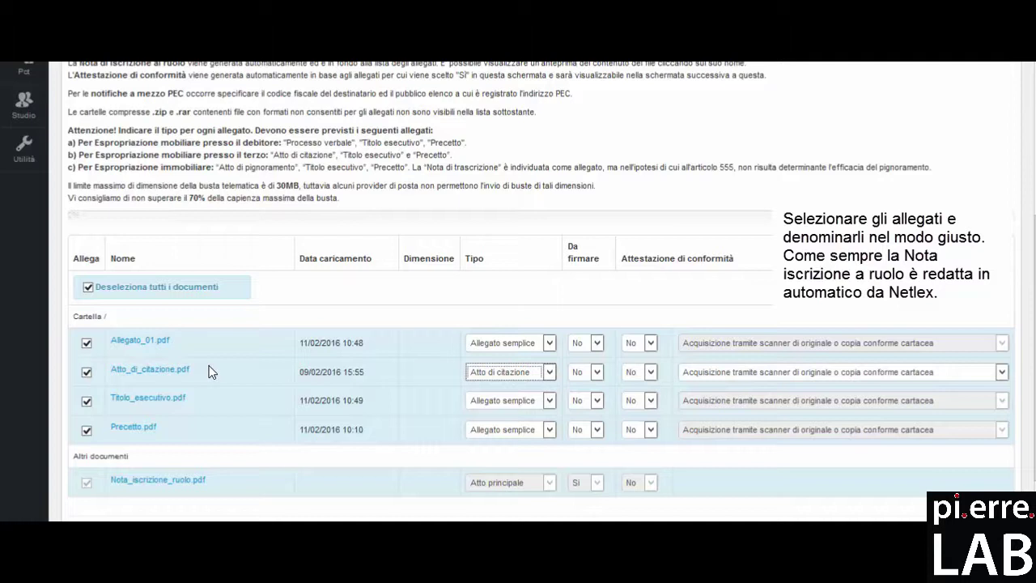
left_click(501, 401)
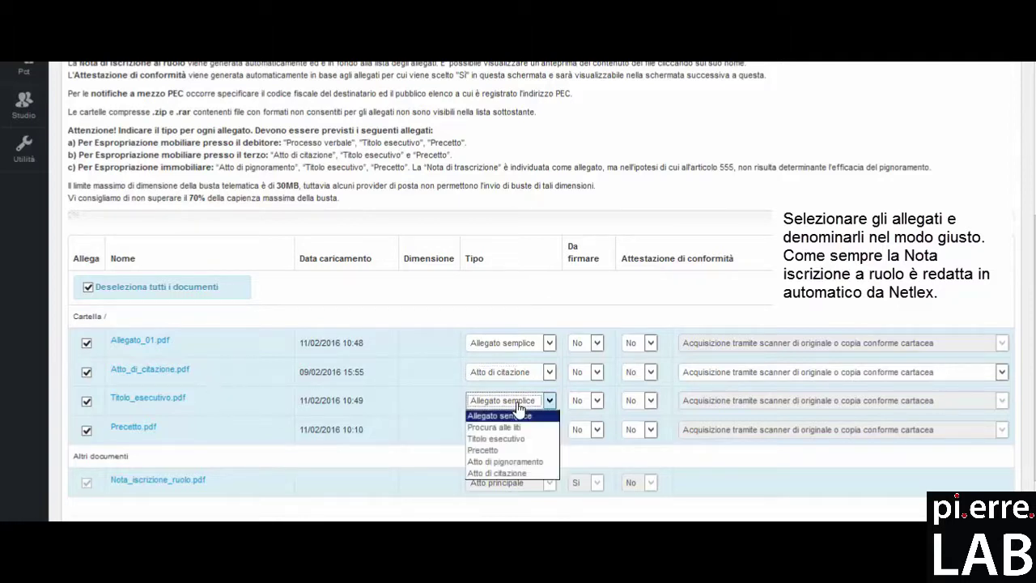
left_click(510, 445)
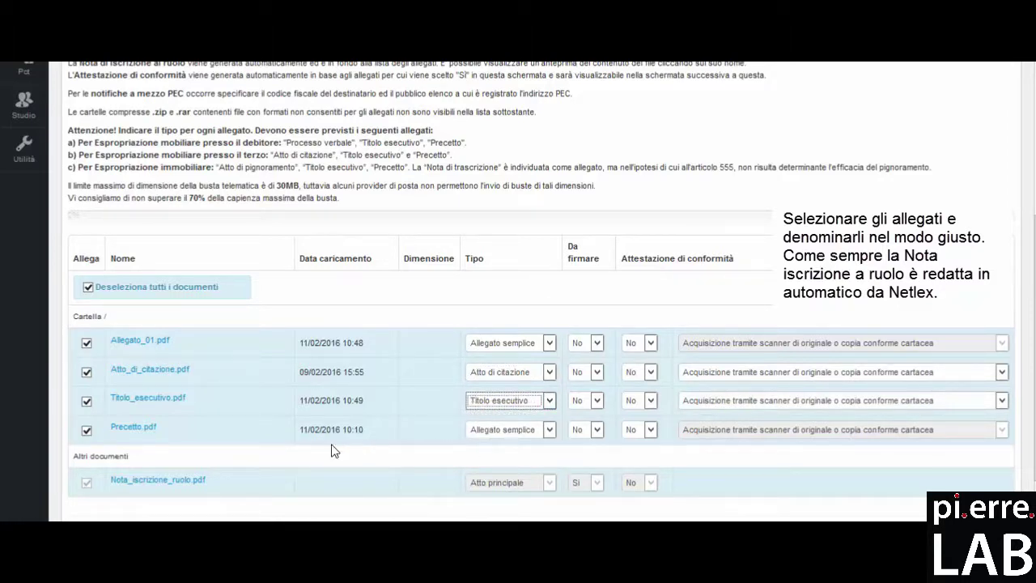
left_click(491, 430)
left_click(508, 478)
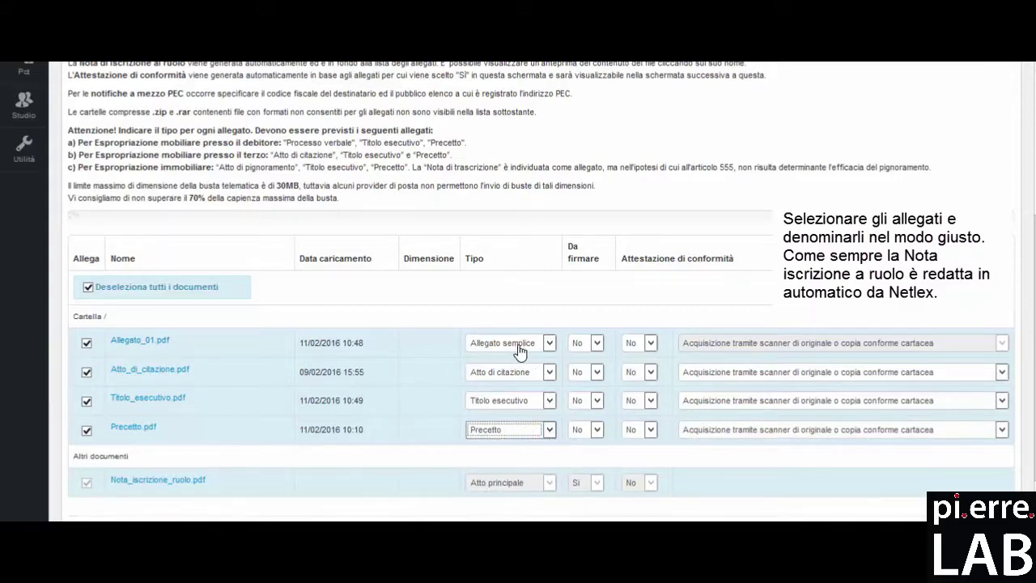
left_click(409, 462)
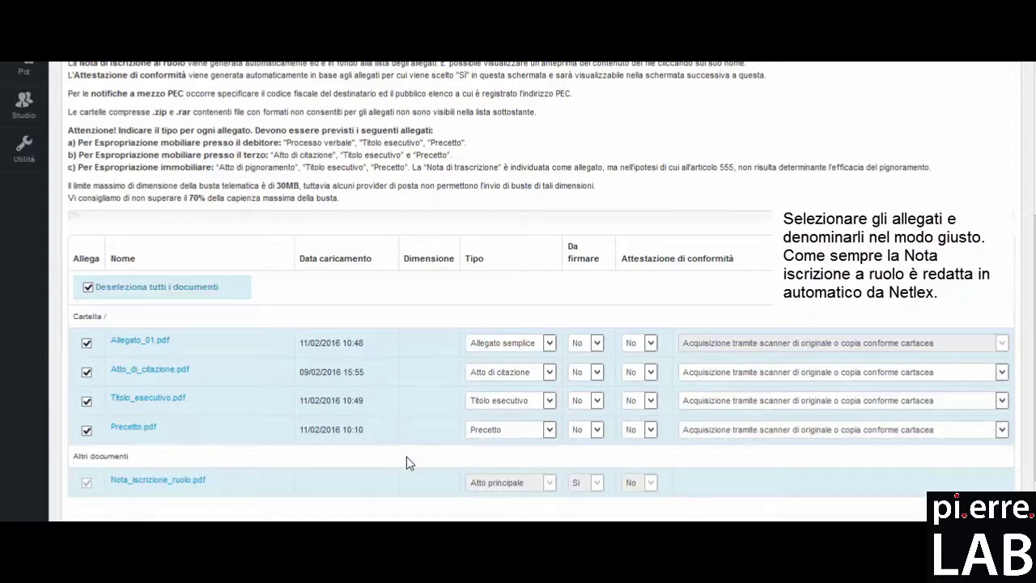
scroll(405, 462, "down", 1)
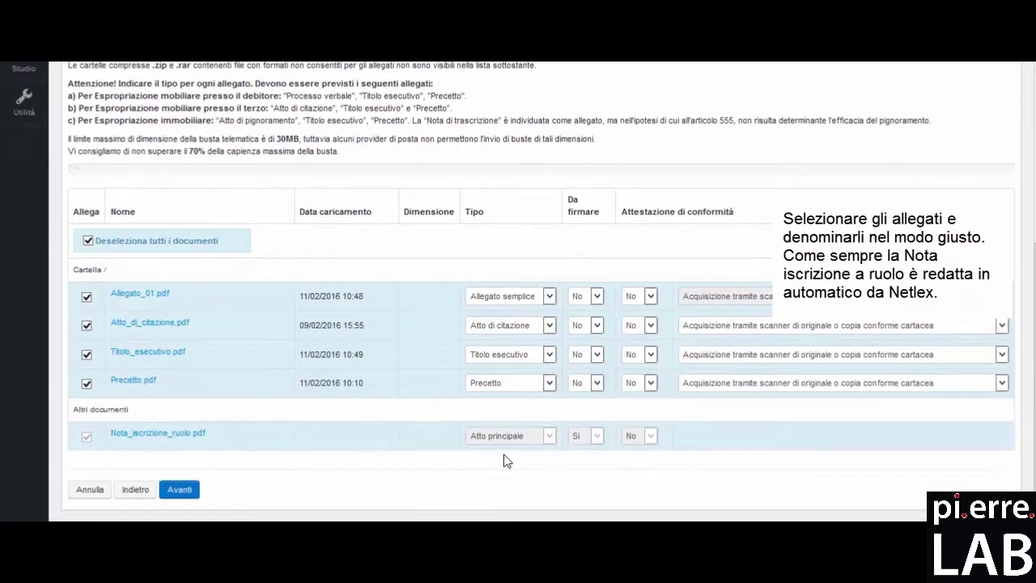
Set conformity attestation to Sì for Allegato_01, Atto_di_citazione, Titolo_esecutivo and Precetto
left_click(652, 300)
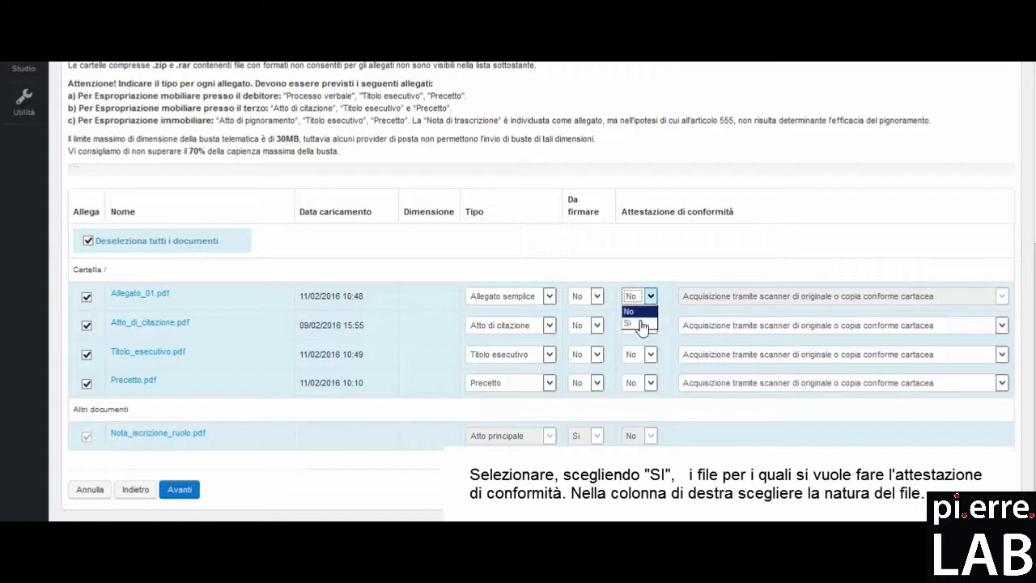
left_click(639, 325)
left_click(639, 326)
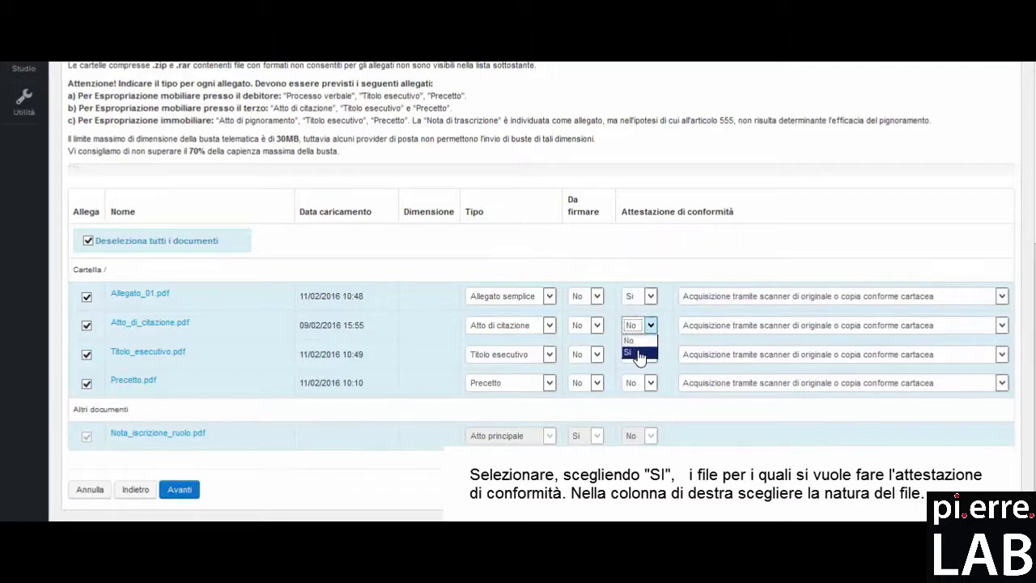
left_click(640, 353)
left_click(651, 357)
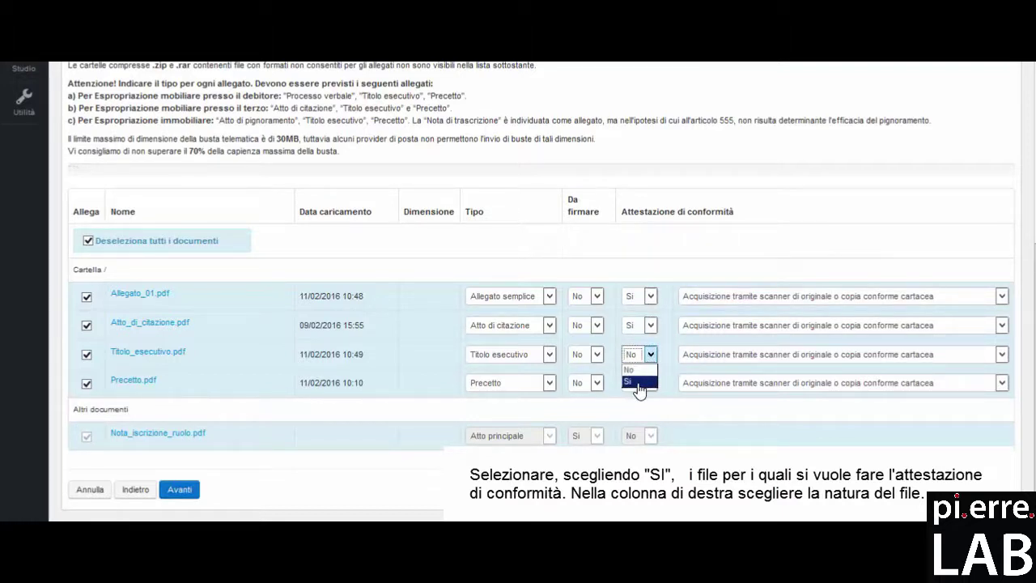
left_click(642, 382)
left_click(648, 385)
left_click(640, 410)
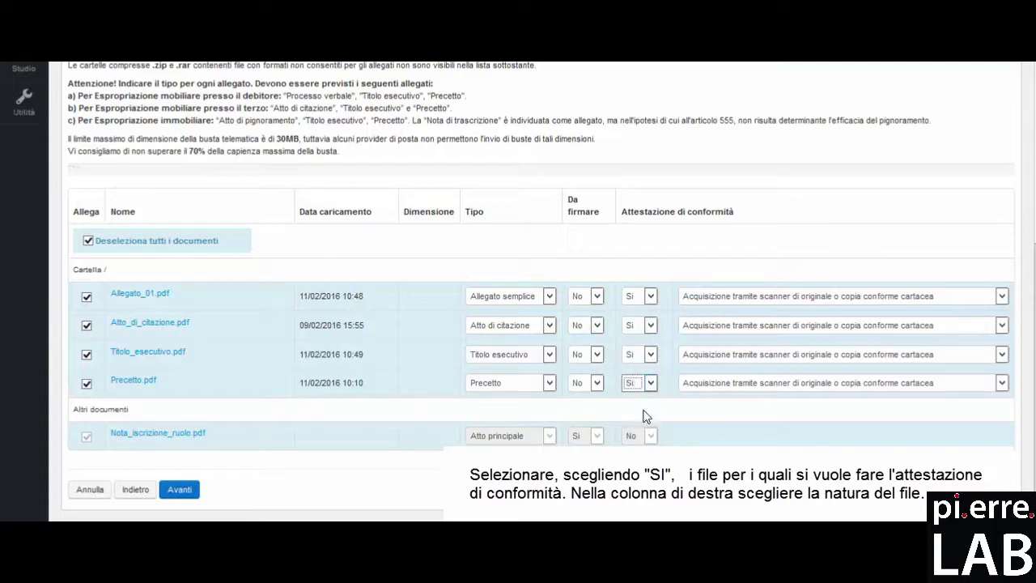
Keep all four attachments' document nature as scanned copies
left_click(744, 298)
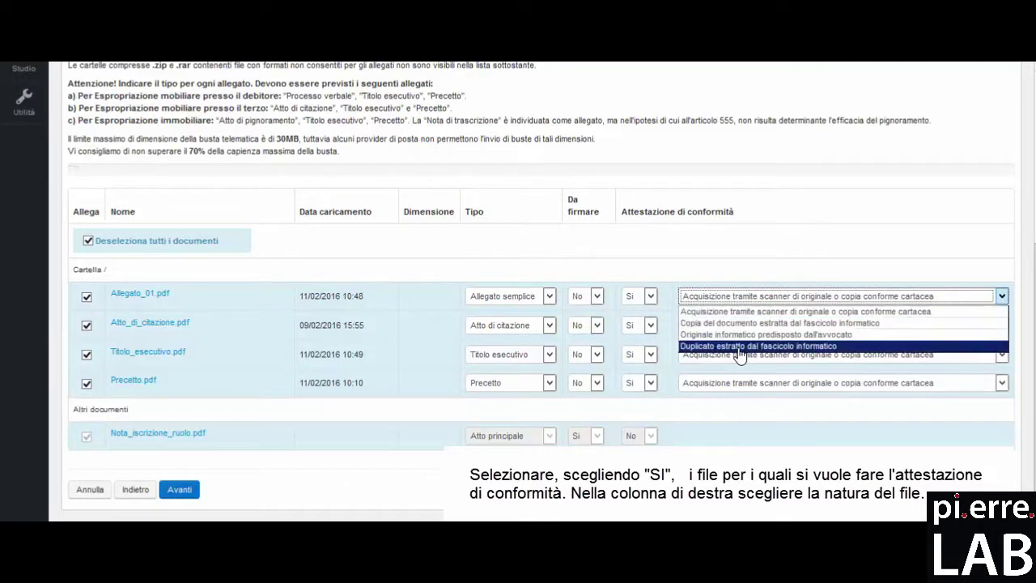
left_click(744, 312)
left_click(744, 324)
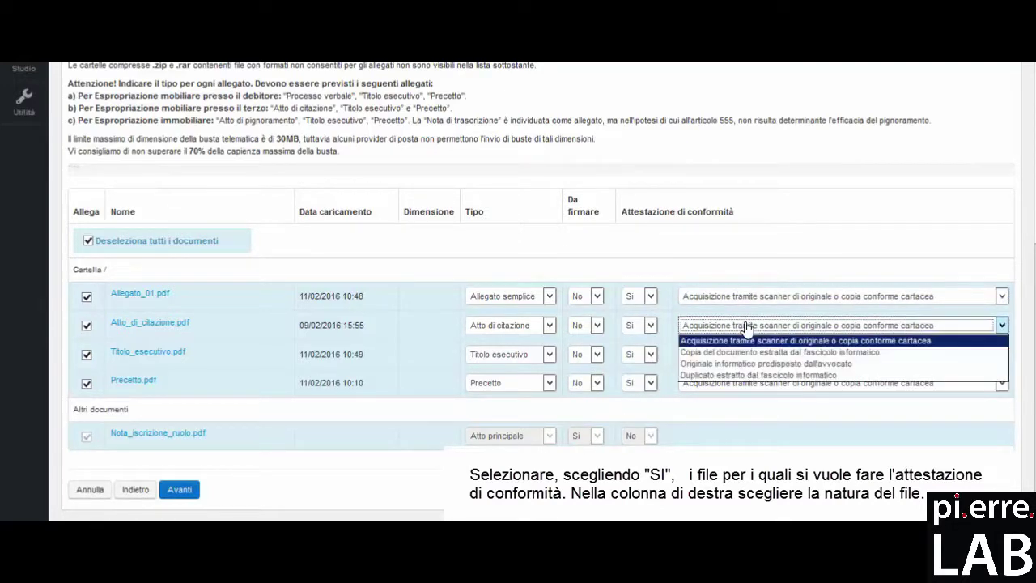
left_click(739, 361)
left_click(738, 362)
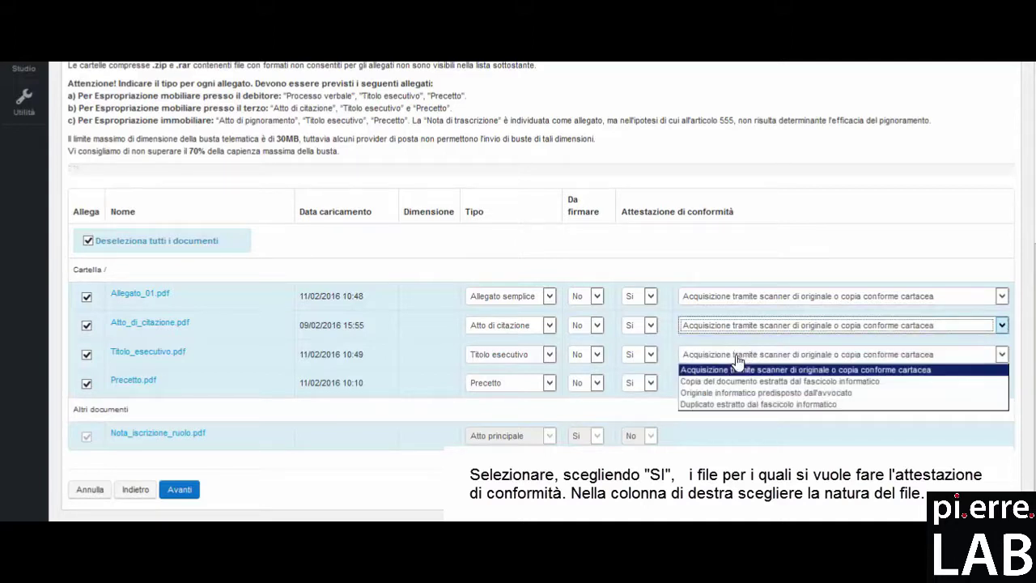
left_click(726, 377)
left_click(726, 378)
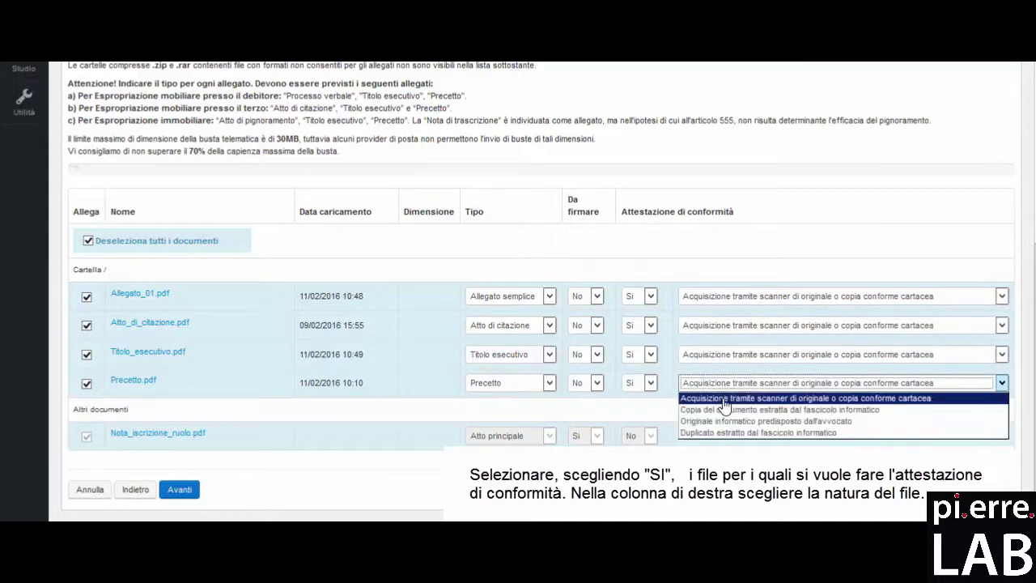
left_click(709, 396)
Advance to the signing summary listing every file to sign
left_click(360, 464)
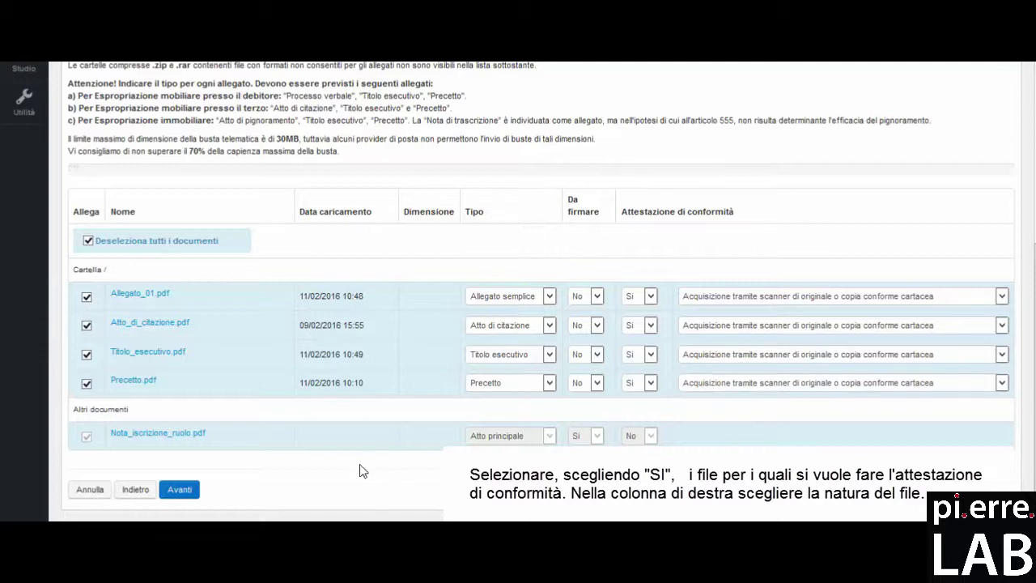
left_click(178, 490)
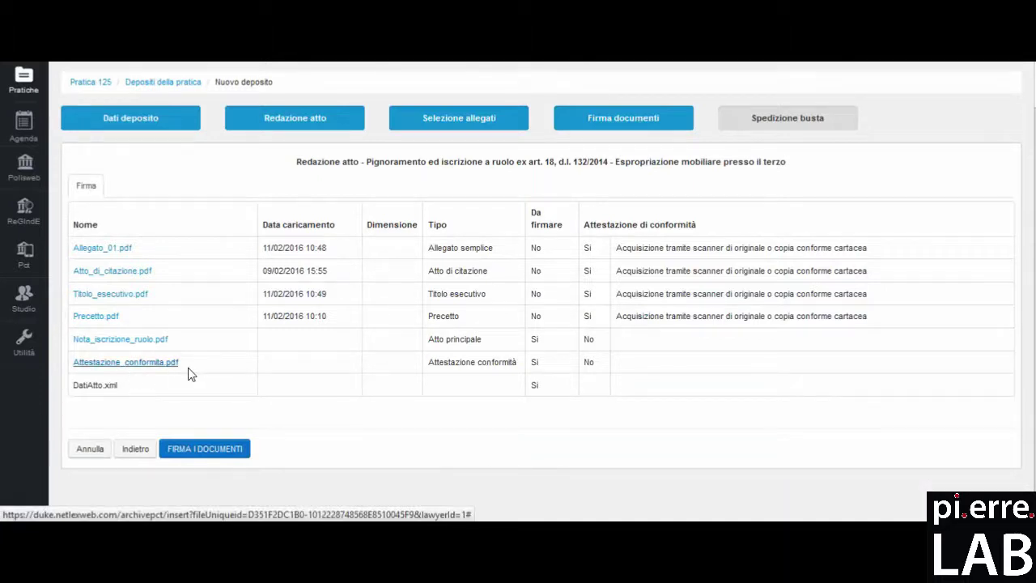
left_click(214, 453)
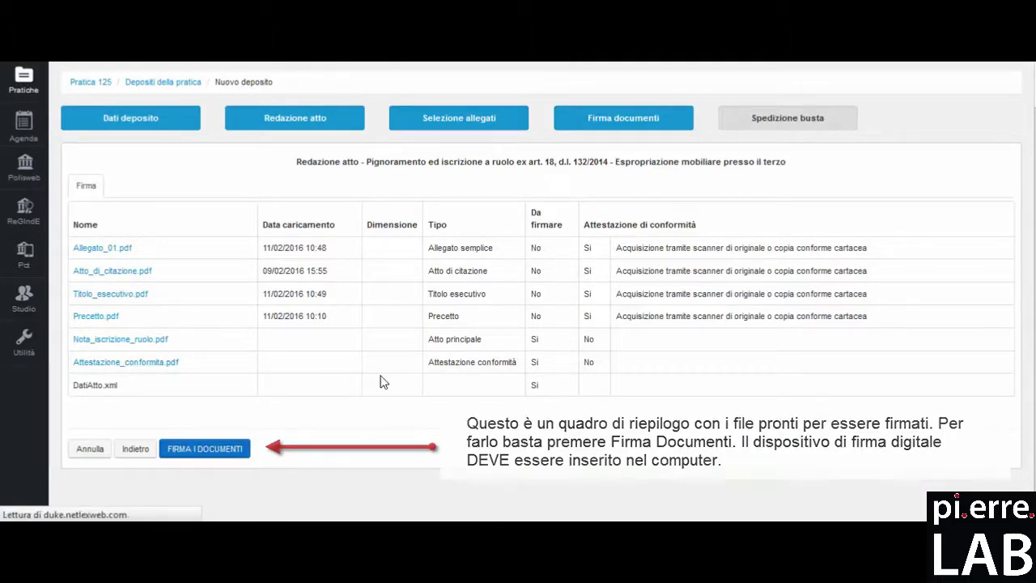
Confirm the signing device PIN in PkNet and review the signed .p7m files
type("*")
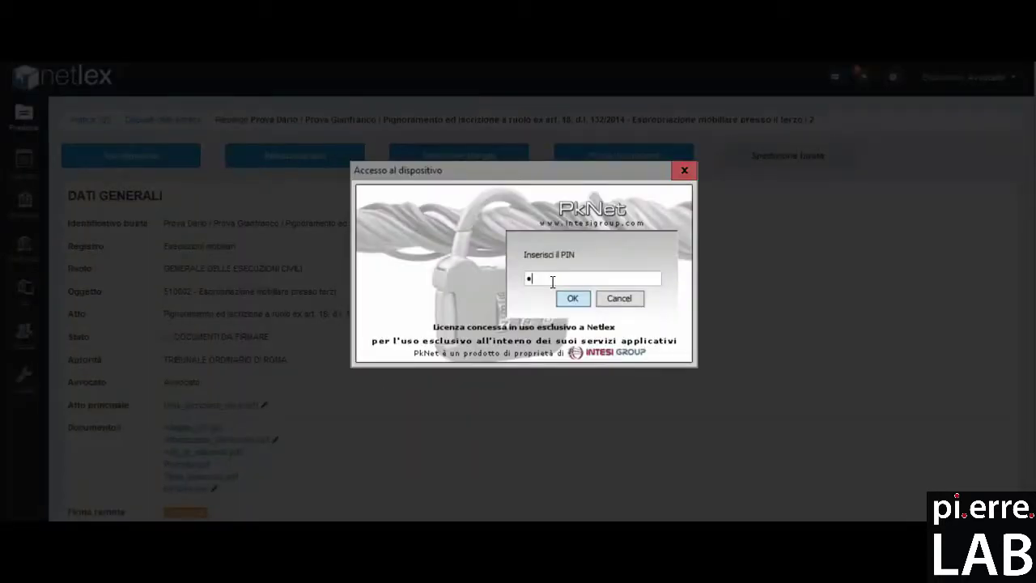
type("*******")
left_click(572, 299)
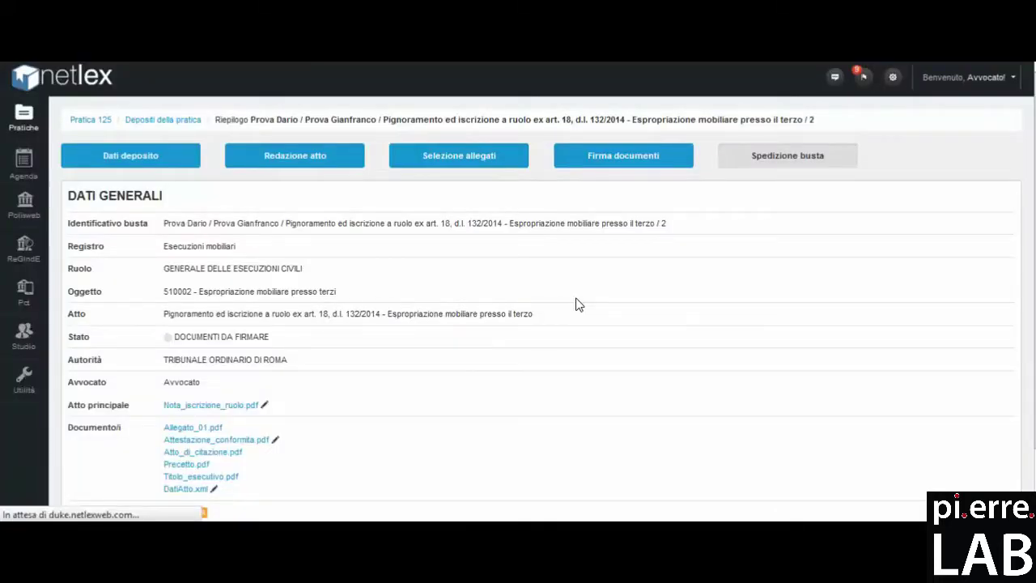
scroll(778, 283, "down", 1)
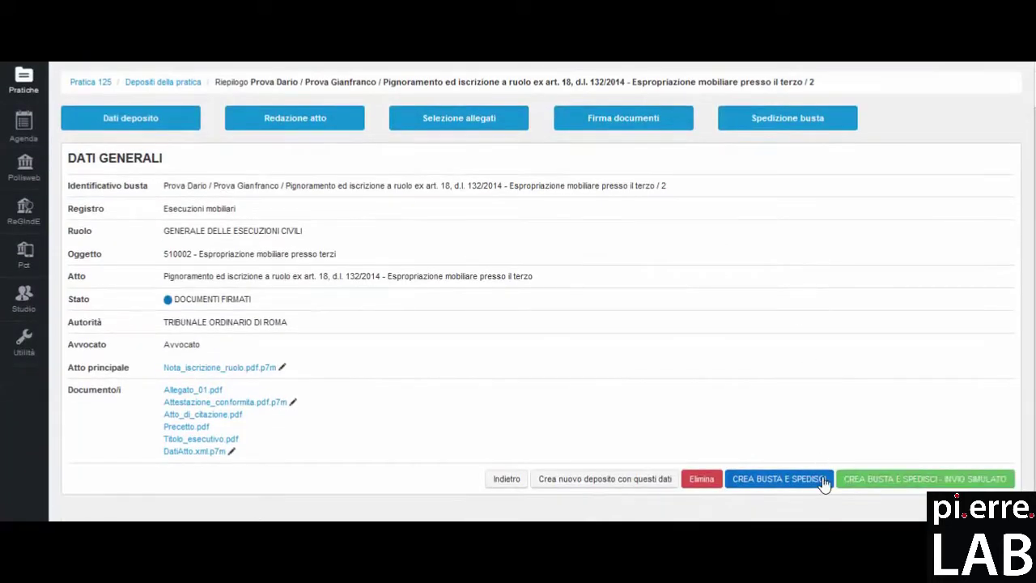